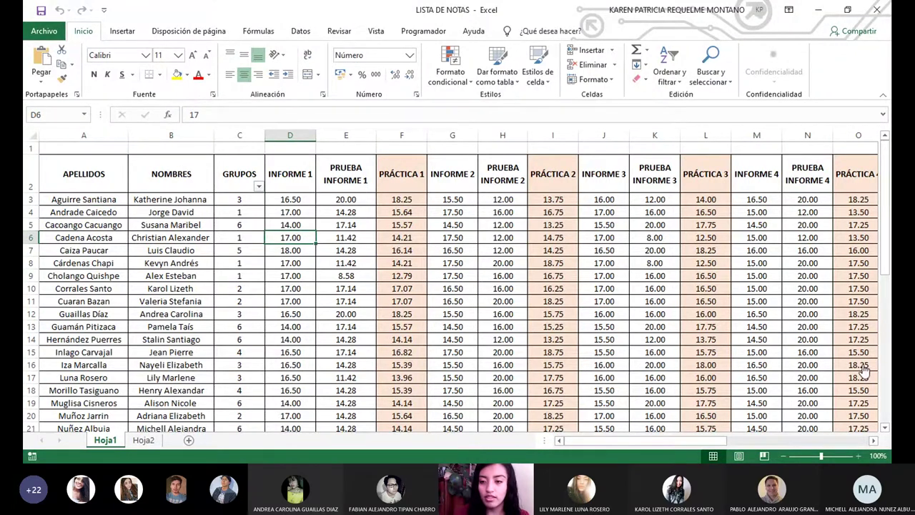
Examine the grades in row 5 from the surname across to the Práctica 2 average
left_click(185, 225)
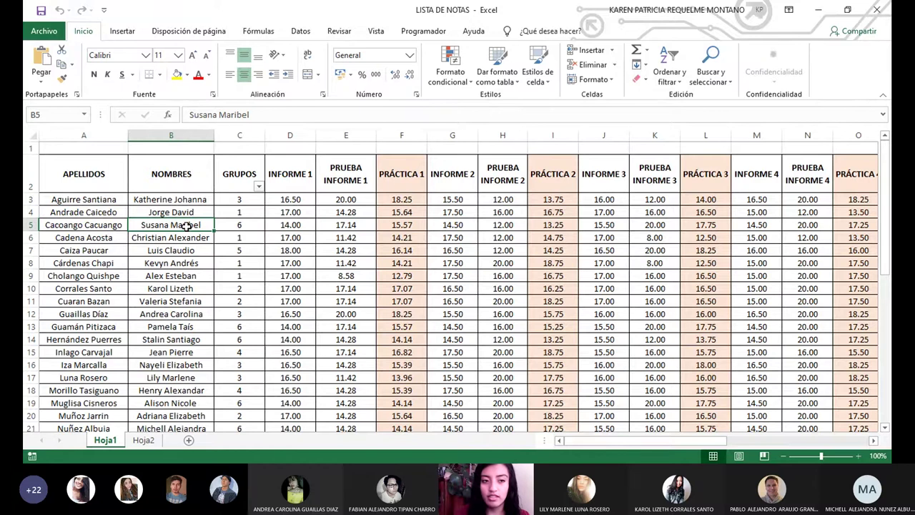
key("Left")
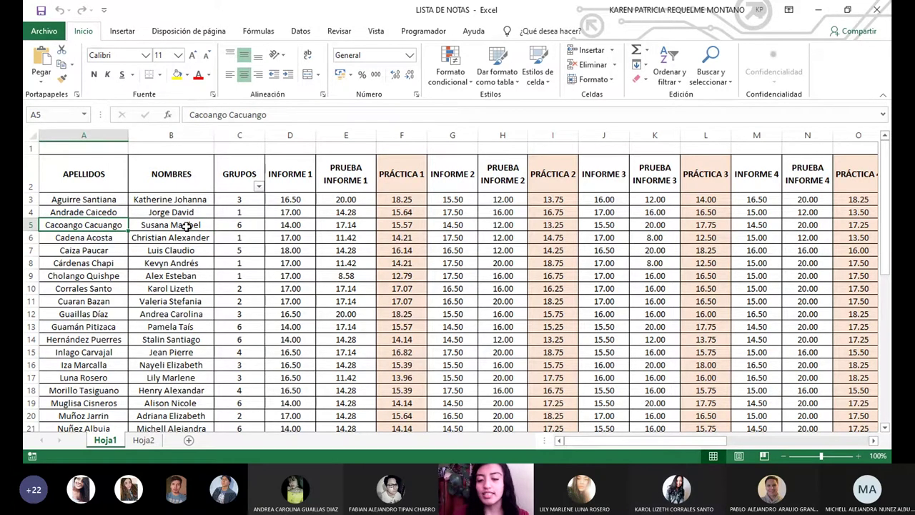
key("Right")
key("Right")
key("Right")
key("Right")
key("Right")
key("Right")
key("Right")
key("Right")
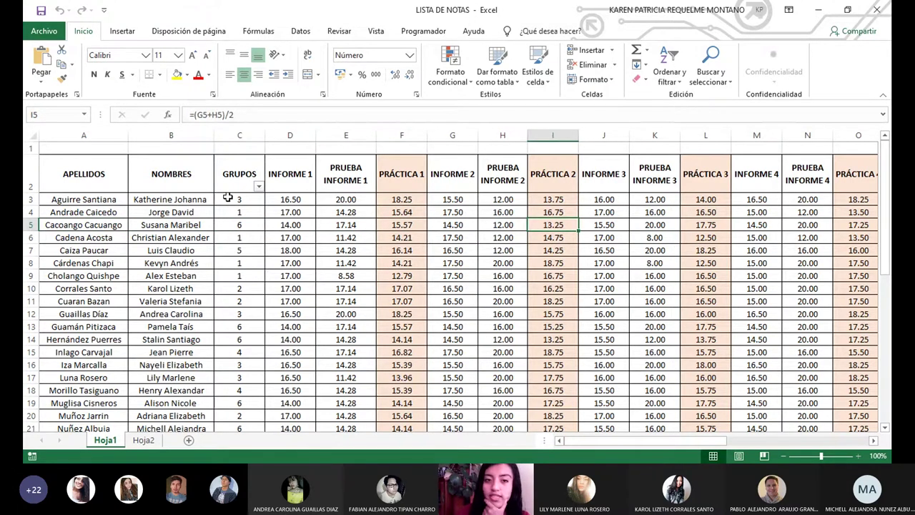
Review the first student's grades in row 3 from Prueba Informe 1 across to Nota Laboratorio/20
left_click(344, 199)
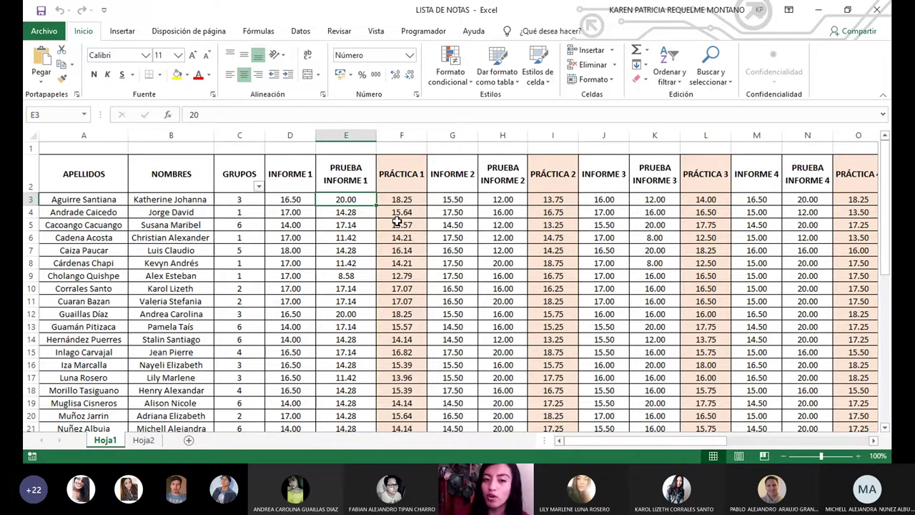
key("Right")
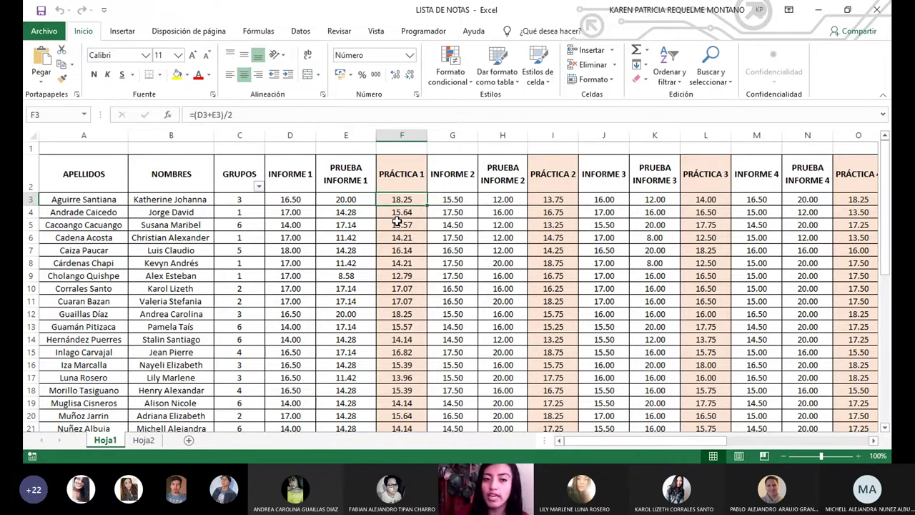
key("Right")
key("Right")
key("Right")
key("Right")
key("Right")
key("Right")
key("Right")
key("Right")
key("Right")
key("Right")
key("Right")
key("Right")
key("Right")
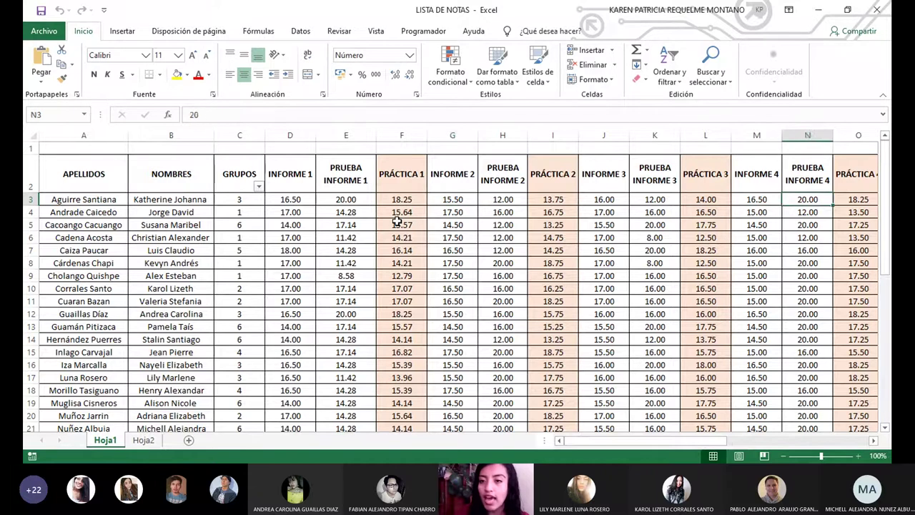
key("Right")
key("Right")
key("Right")
key("Right")
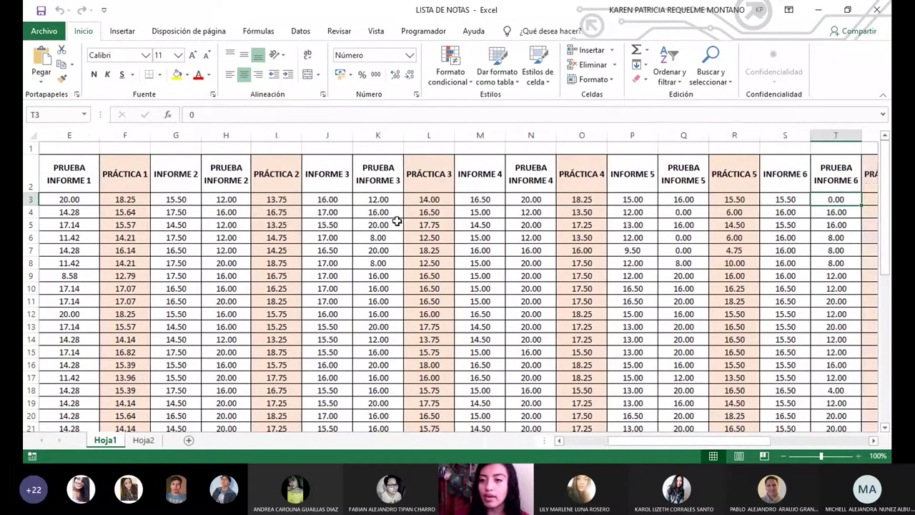
key("Left")
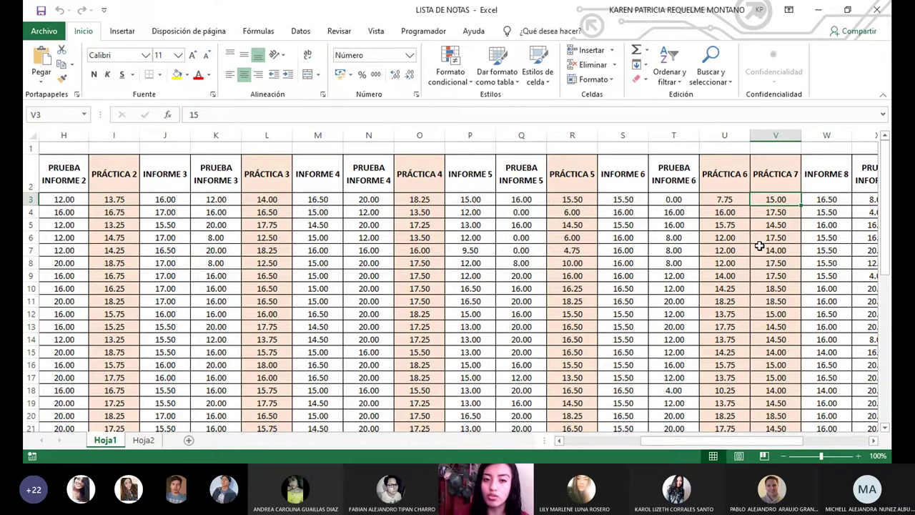
key("Right")
key("Right")
key("Right")
key("Right")
key("Right")
key("Right")
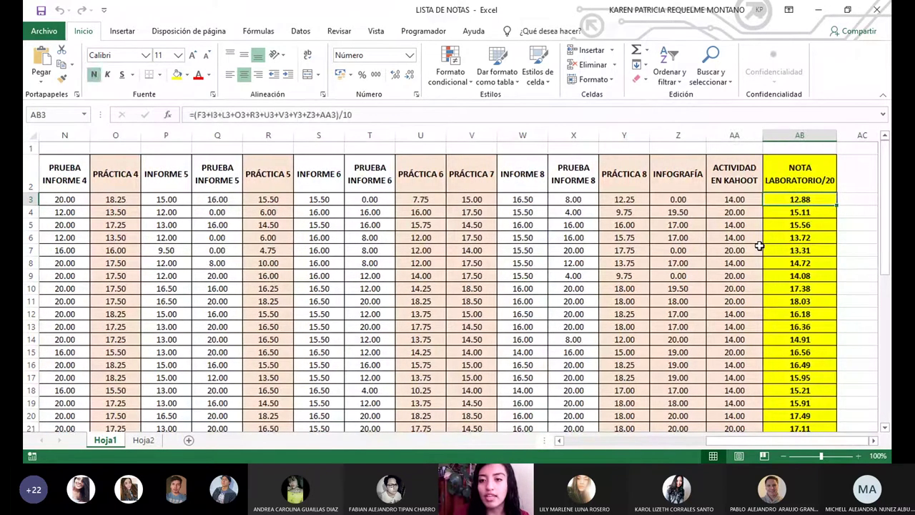
Go back through the row 3 grades from Infografía to the Prueba Informe 6 score
key("Left")
key("Left")
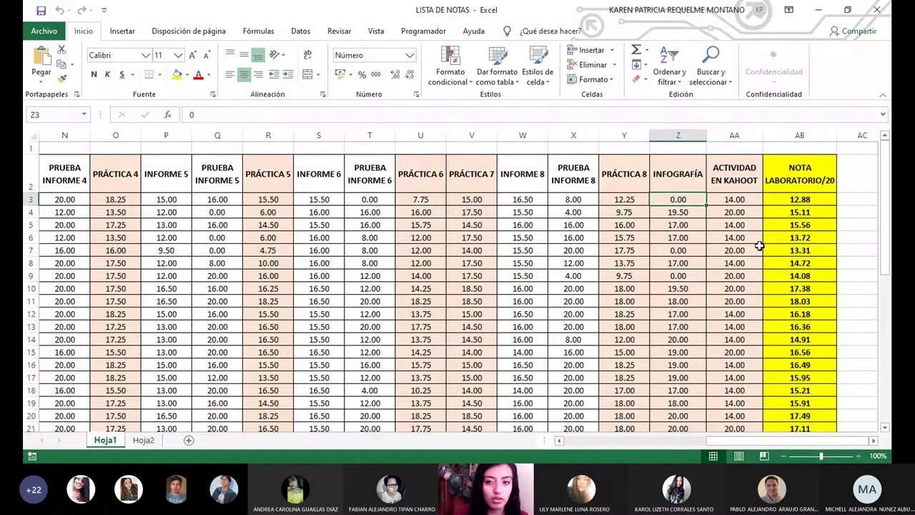
key("Left")
key("Left")
key("Left")
key("Left")
key("Left")
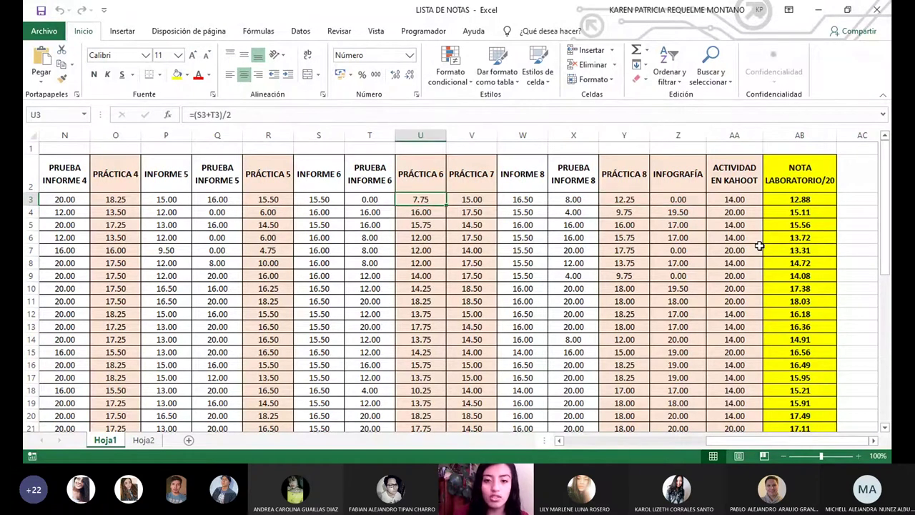
key("Left")
key("Left")
key("Left")
key("Left")
key("Left")
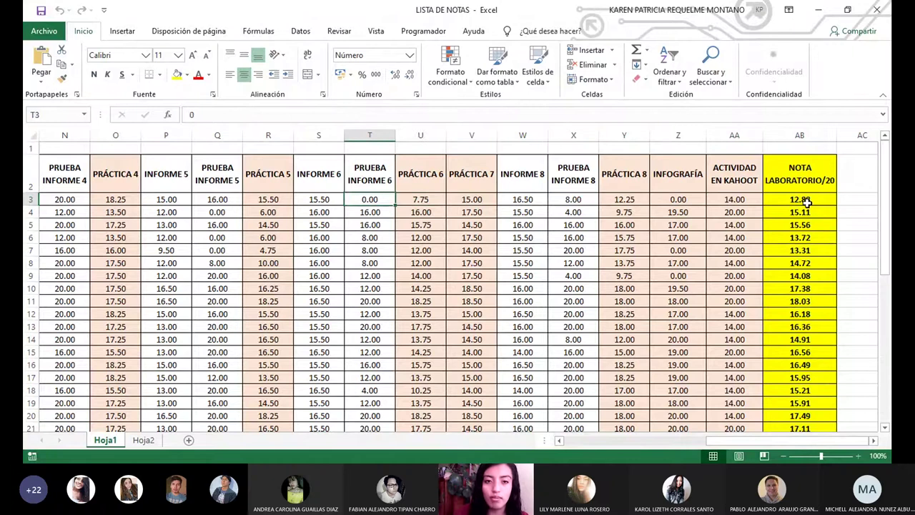
Examine the Práctica 1 average formula in F3 and the report and test cells it refers to
key("Home")
key("Right")
key("Right")
key("Right")
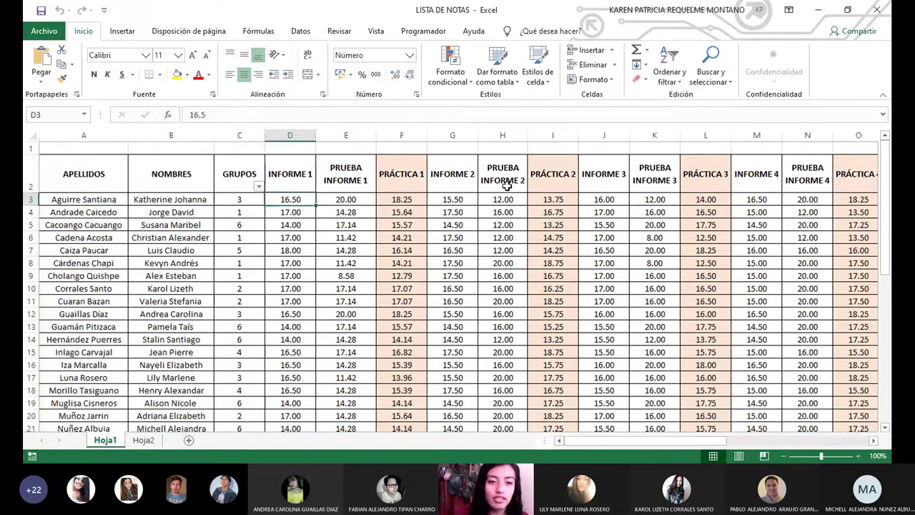
left_click(301, 181)
left_click(333, 181)
left_click(402, 201)
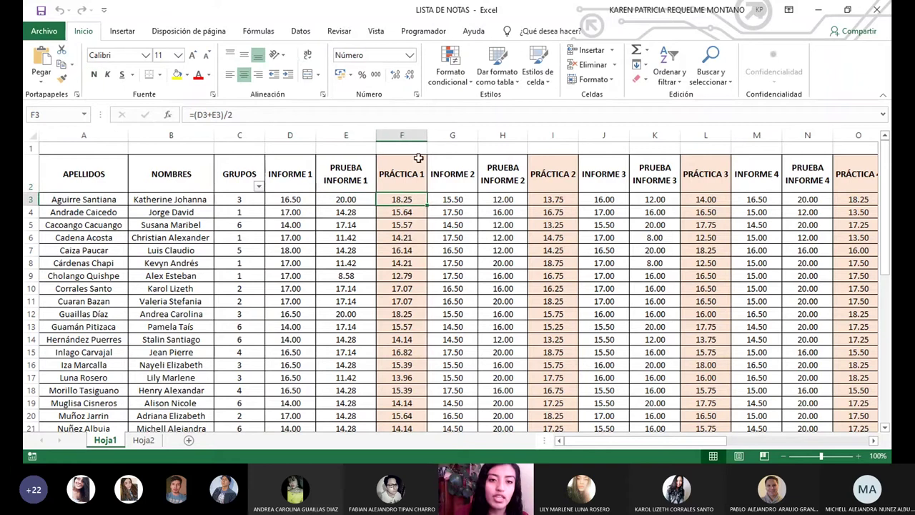
left_click(400, 114)
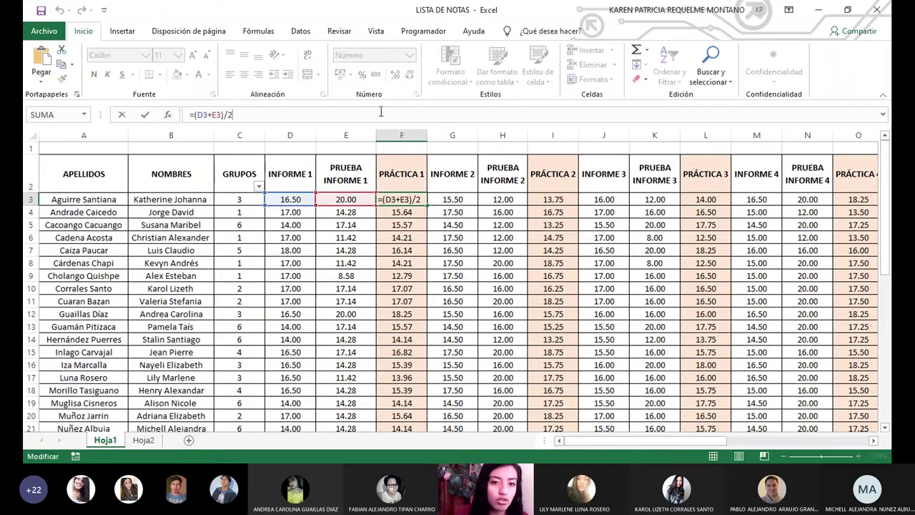
key("Return")
Review the remaining practice grades in row 3, from Informe 2 through Infografía and Actividad en Kahoot
key("Right")
key("Up")
key("Right")
key("Right")
key("Right")
key("Right")
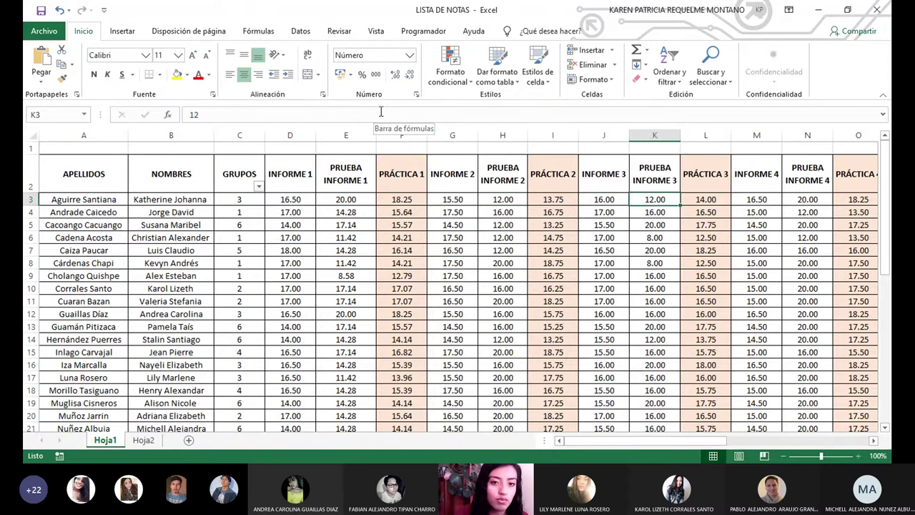
key("Right")
key("Right")
key("Right")
key("Right")
key("Right")
key("Right")
key("Right")
key("Right")
key("Right")
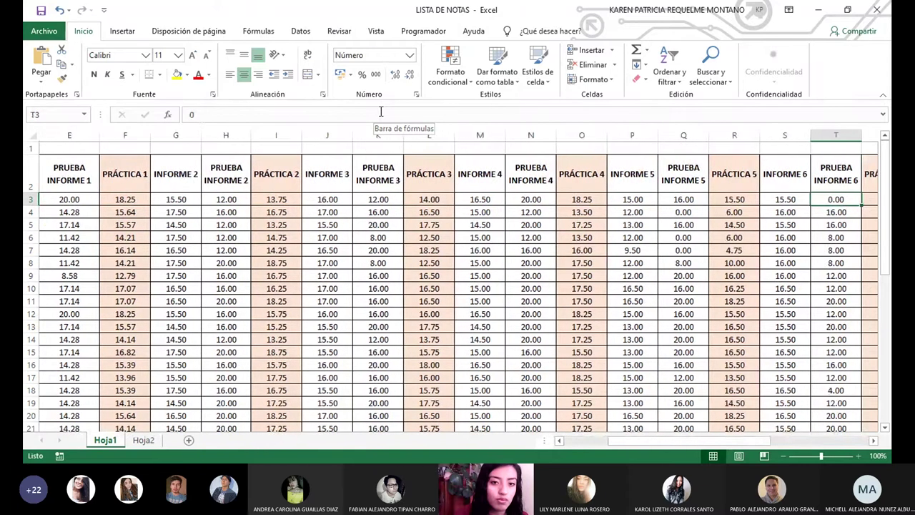
key("Right")
key("Right")
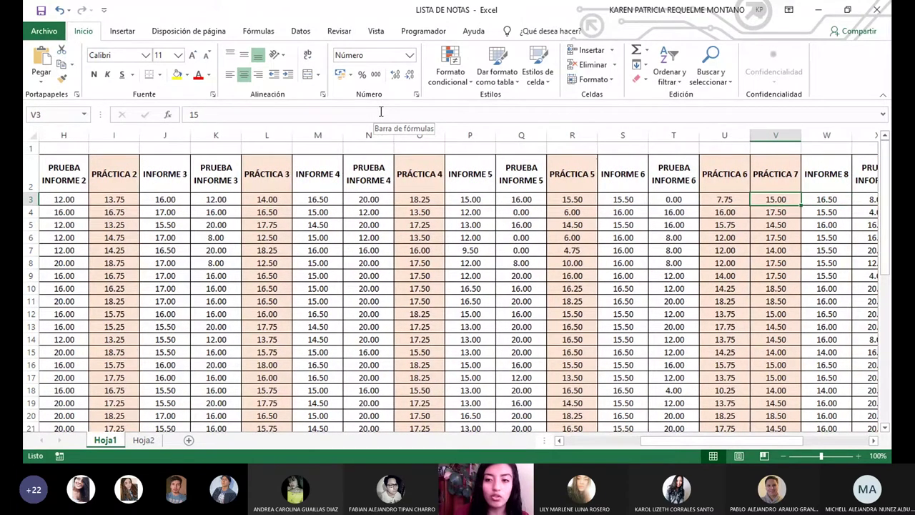
key("Right")
key("Right")
key("Right")
key("Right")
key("Right")
key("Right")
key("Right")
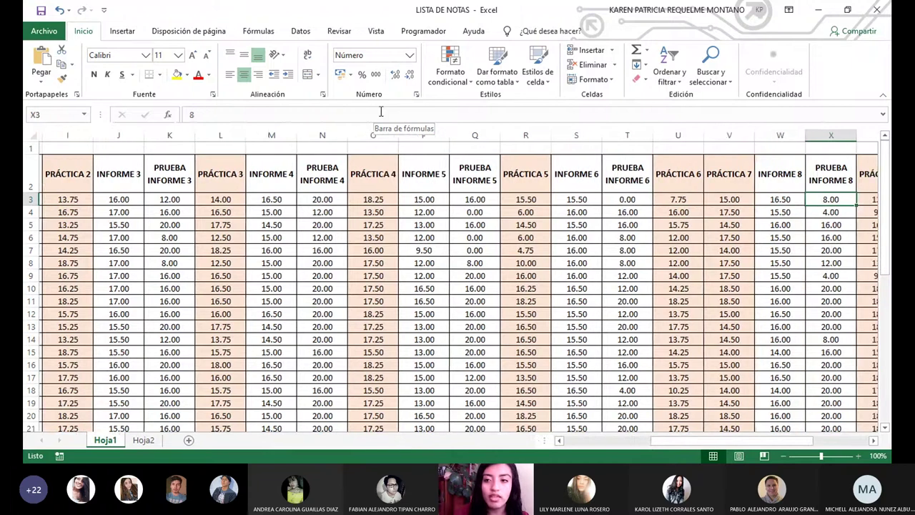
key("Left")
key("Left")
key("Left")
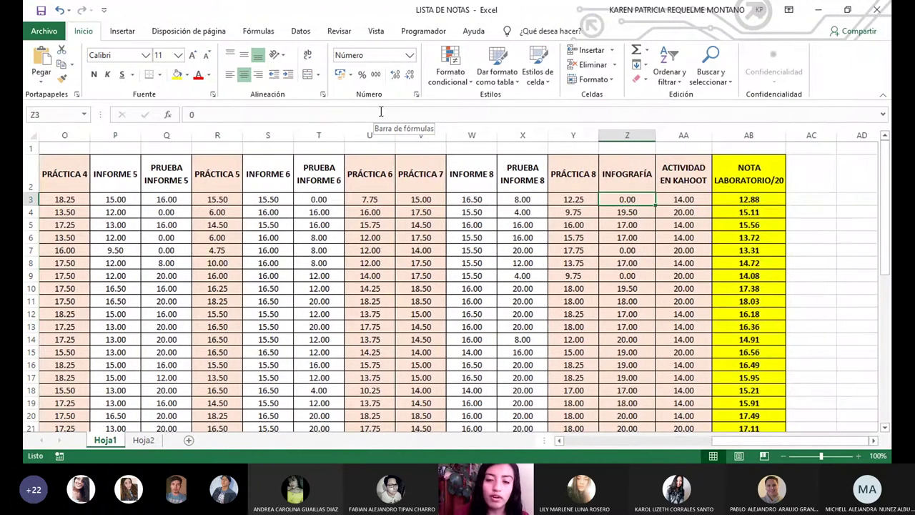
key("Right")
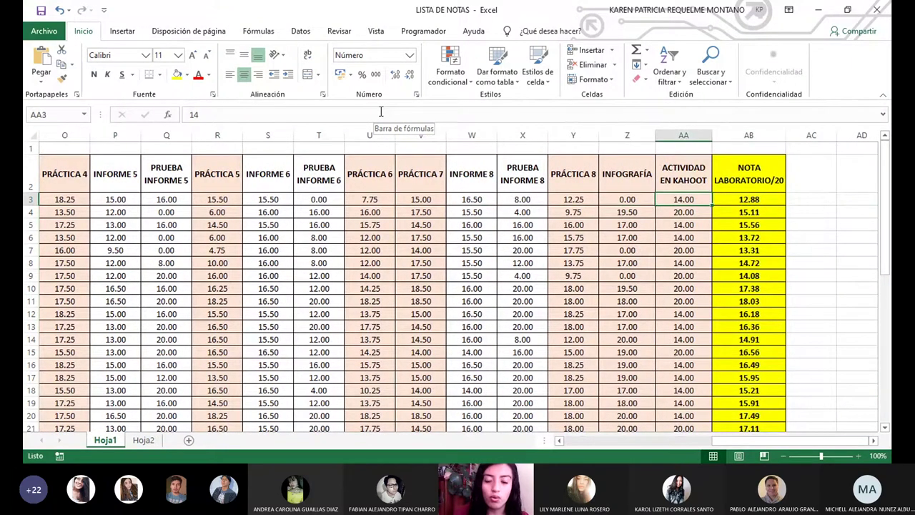
Examine the Nota Laboratorio/20 formula in AB3 and the practice and activity cells it averages
key("Right")
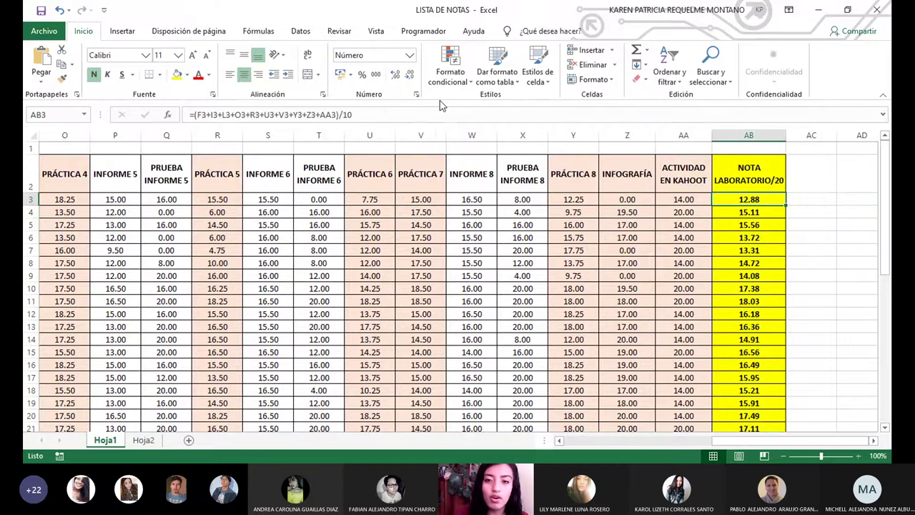
left_click(393, 114)
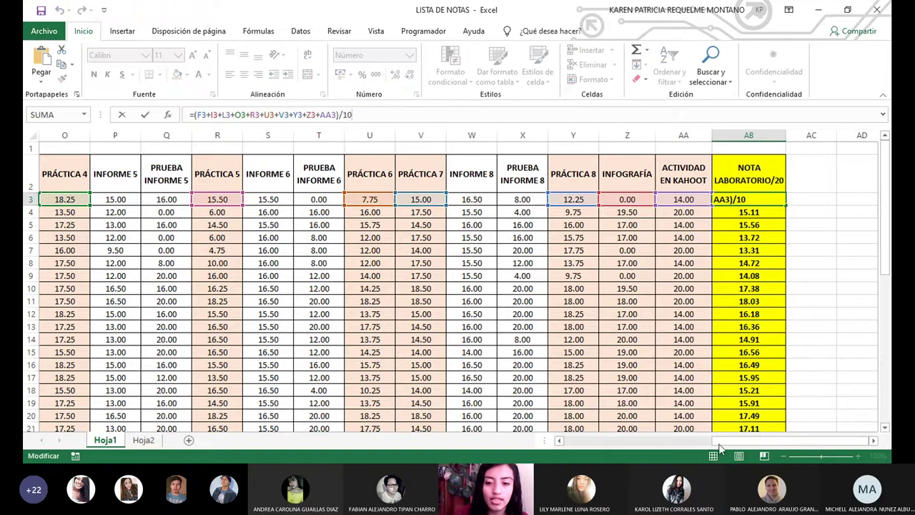
left_click_drag(667, 442, 720, 429)
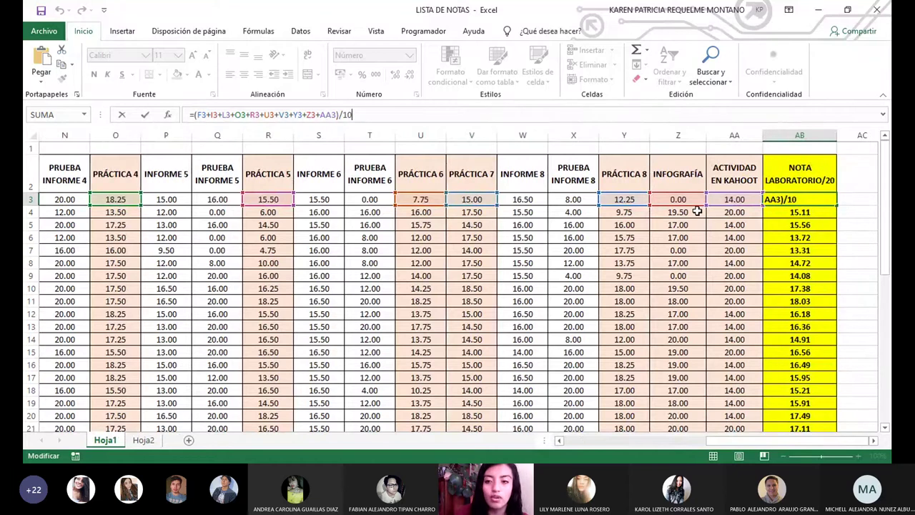
key("Return")
key("Up")
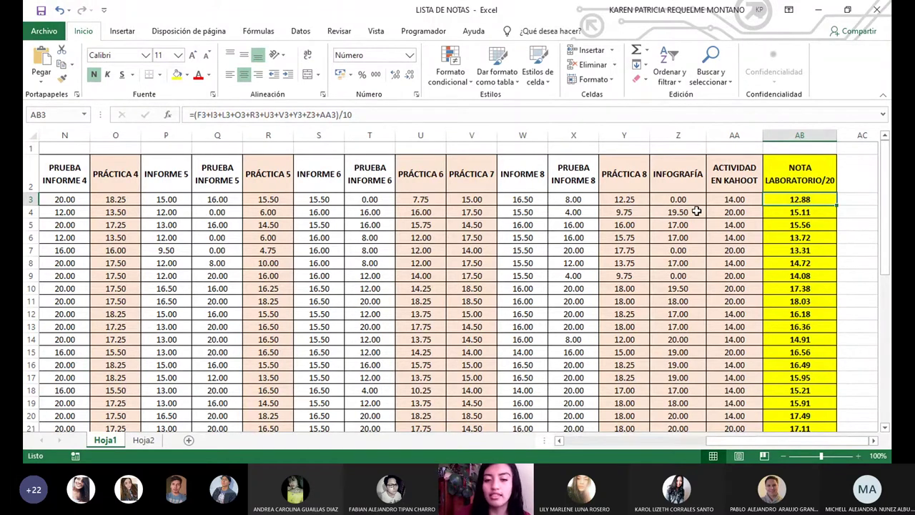
Hide columns D through AA so the laboratory grade sits beside the student names and groups
left_click_drag(624, 211, 26, 220)
left_click(322, 151)
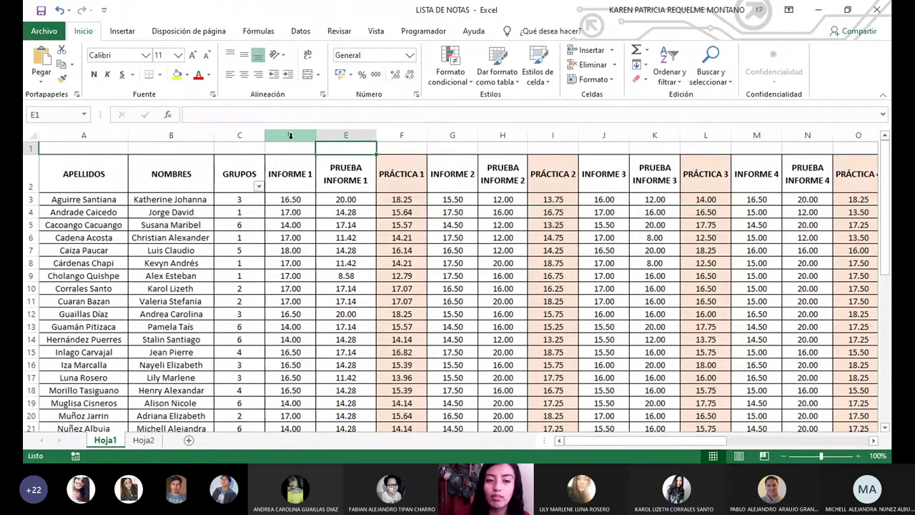
left_click_drag(290, 135, 681, 138)
right_click(681, 138)
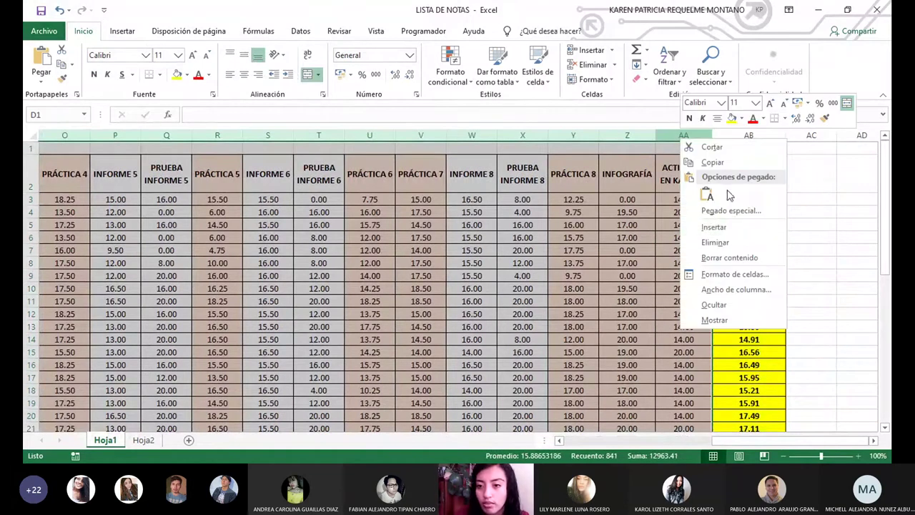
left_click(713, 304)
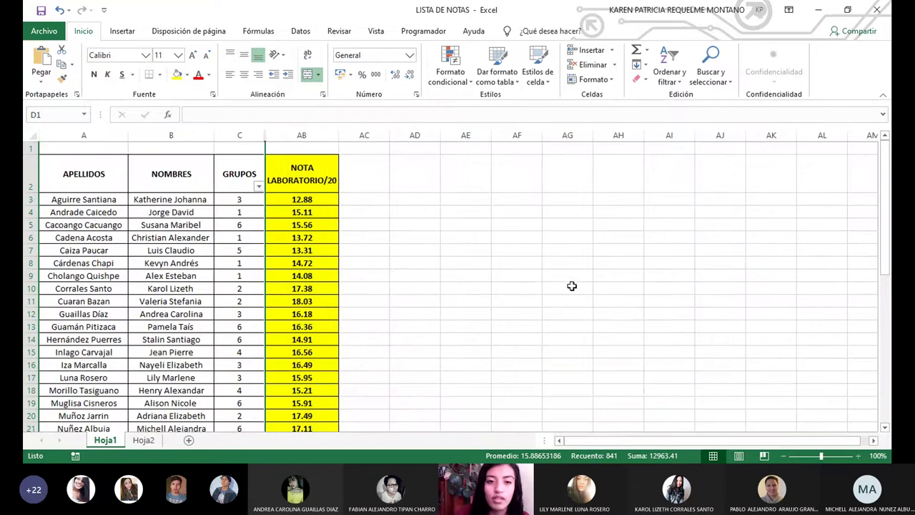
Review the Nota Laboratorio/20 grades of all students from row 3 down to the Promedio General row
left_click(376, 202)
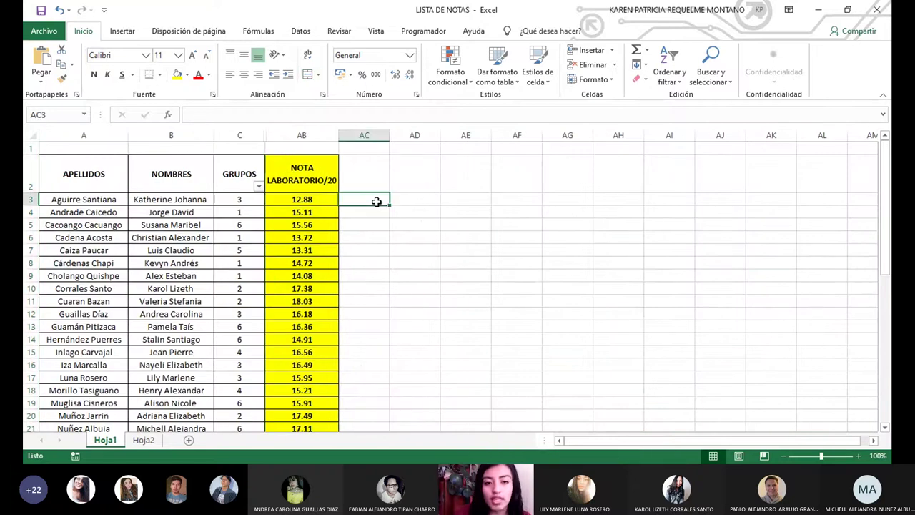
key("Down")
key("Down")
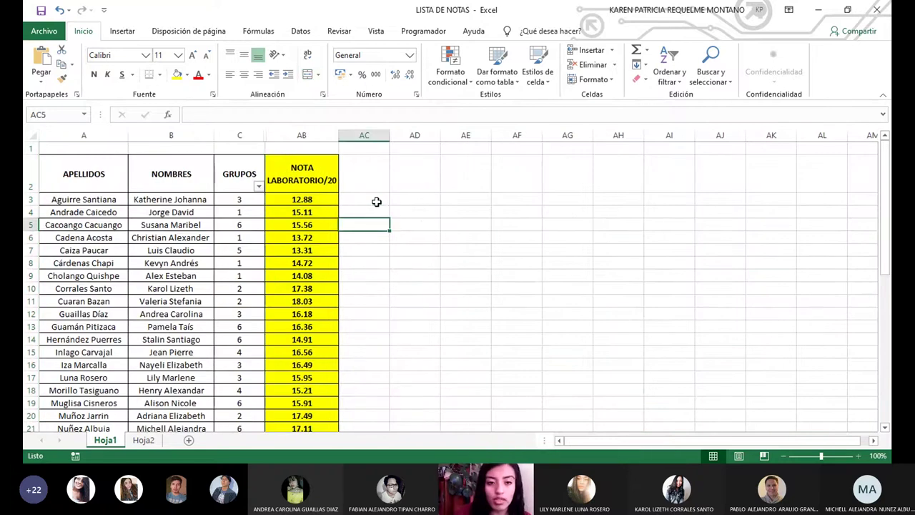
key("Down")
key("Down")
key("Down")
key("Down")
key("Down")
key("Down")
key("Down")
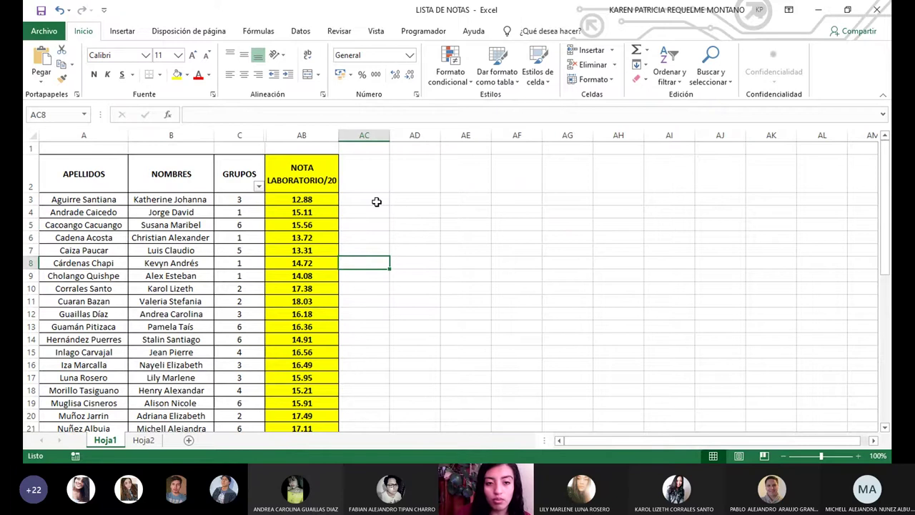
key("Down")
key("Down")
key("Down")
key("Down")
key("Down")
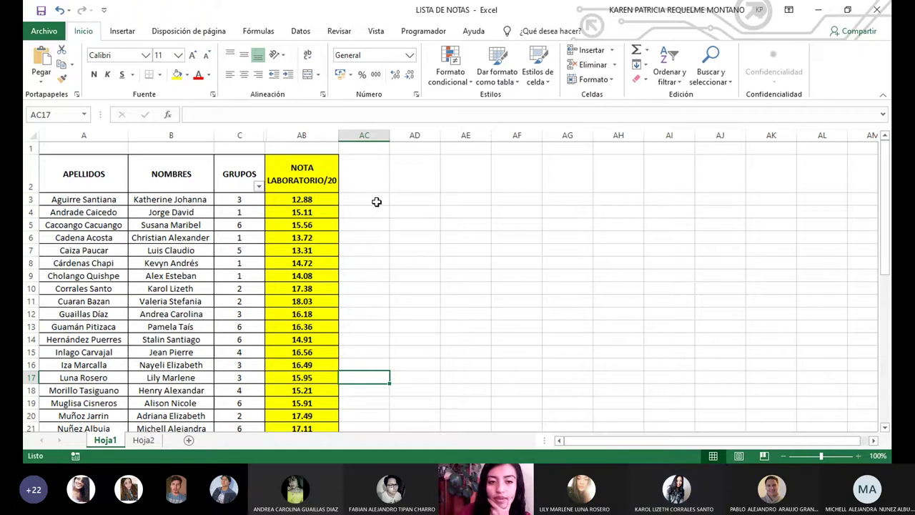
key("Down")
key("Down")
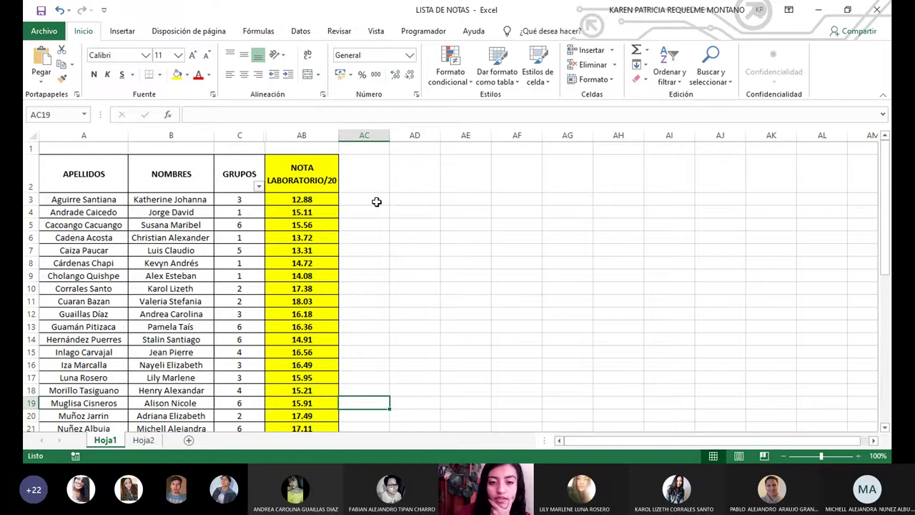
key("Down")
key("Down")
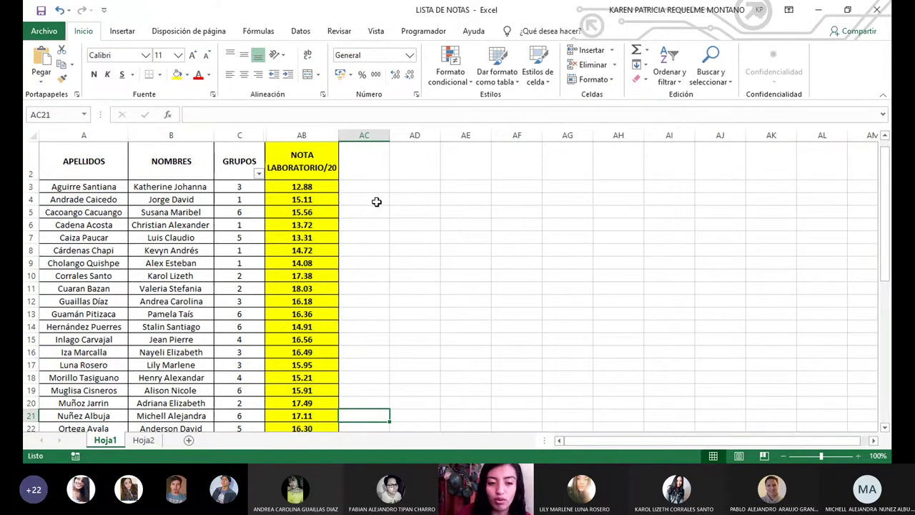
key("Down")
key("Down")
key("Down")
key("Down")
key("Down")
key("Down")
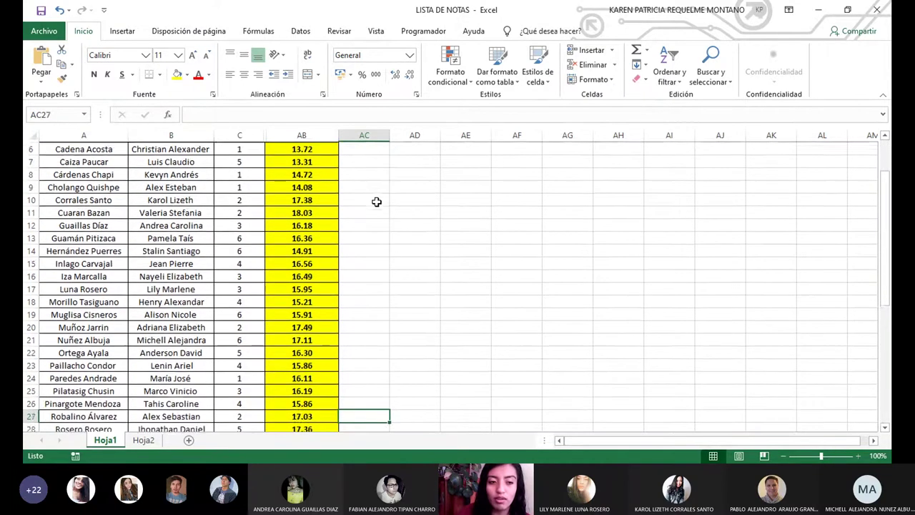
key("Down")
key("Down")
key("Down")
key("Down")
key("Down")
key("Down")
key("Down")
key("Down")
key("Down")
key("Down")
key("Down")
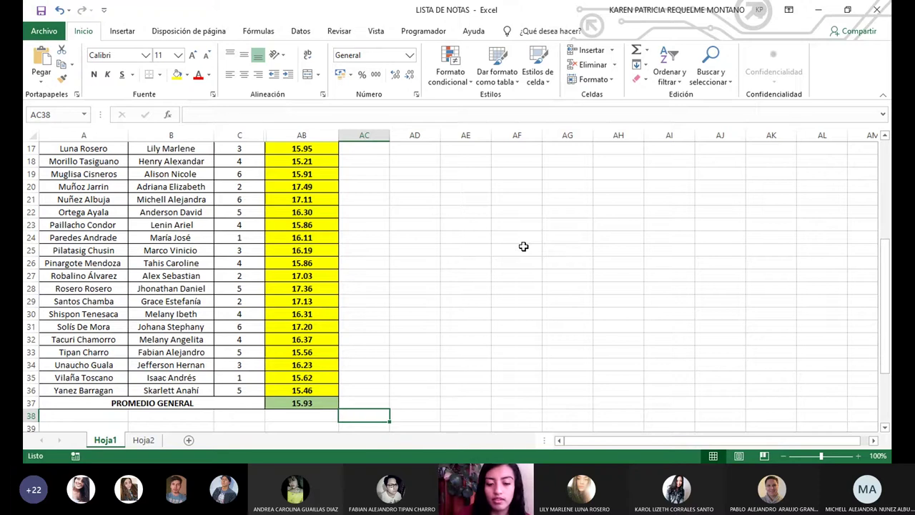
Undo the hiding of columns D through AA to bring back the individual practice grades
key("Left")
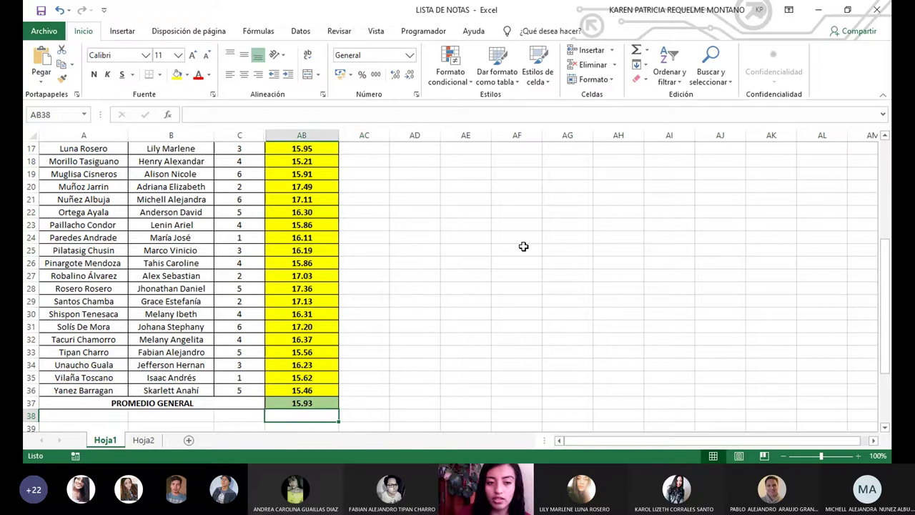
key("Left")
key("Left")
key("Left")
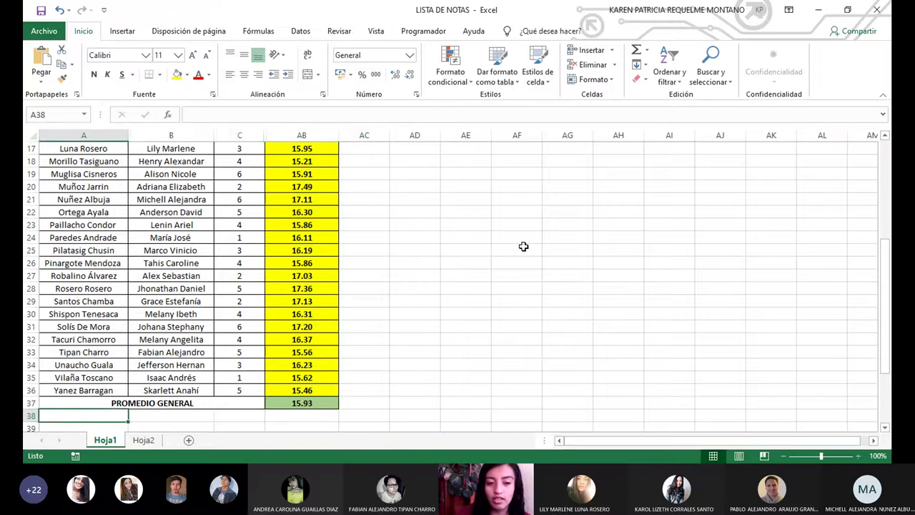
key("Up")
key("Up")
key("Up")
key("Up")
key("Up")
key("Up")
key("Up")
key("Up")
key("Up")
key("Up")
key("Up")
key("Up")
key("Up")
key("Up")
key("Up")
key("Up")
key("Up")
key("Up")
key("Up")
key("Up")
key("Up")
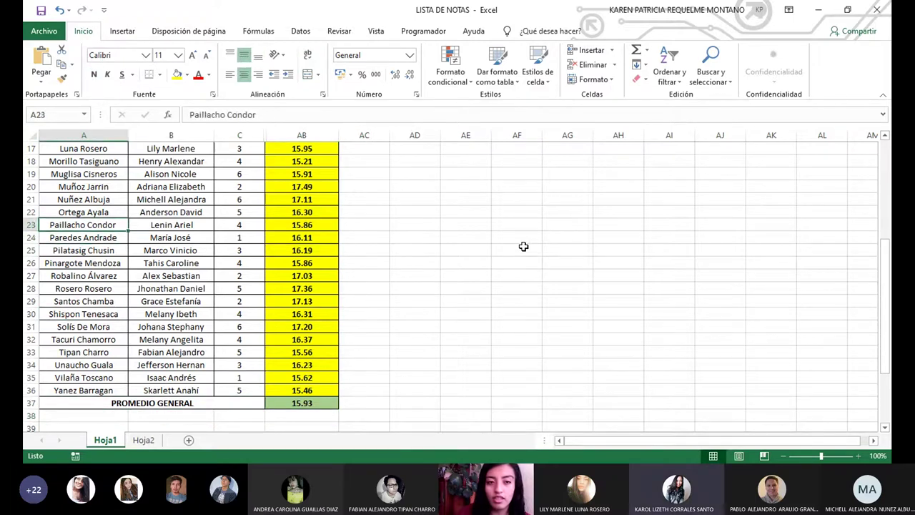
key("Up")
key("Up")
key("Up")
key("Up")
key("Up")
key("Up")
key("Up")
key("Up")
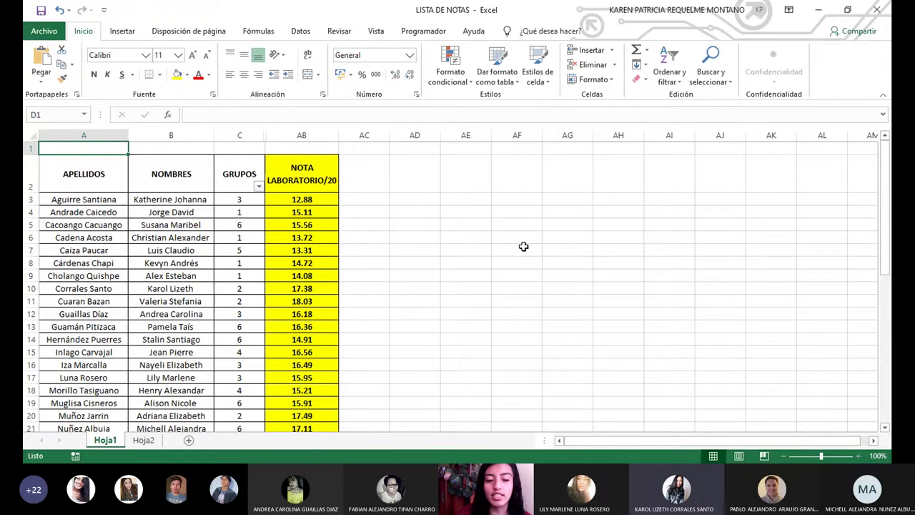
key("ctrl+z")
left_click(404, 263)
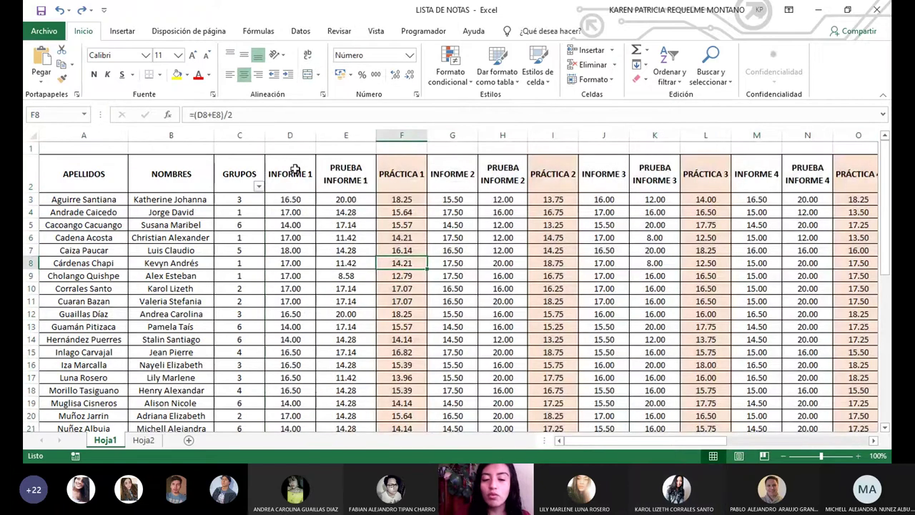
Examine the grade headers from Informe 1 through Prueba Informe 8 and the last grades in row 3 up to Nota Laboratorio/20
left_click_drag(294, 172, 820, 160)
left_click(809, 169)
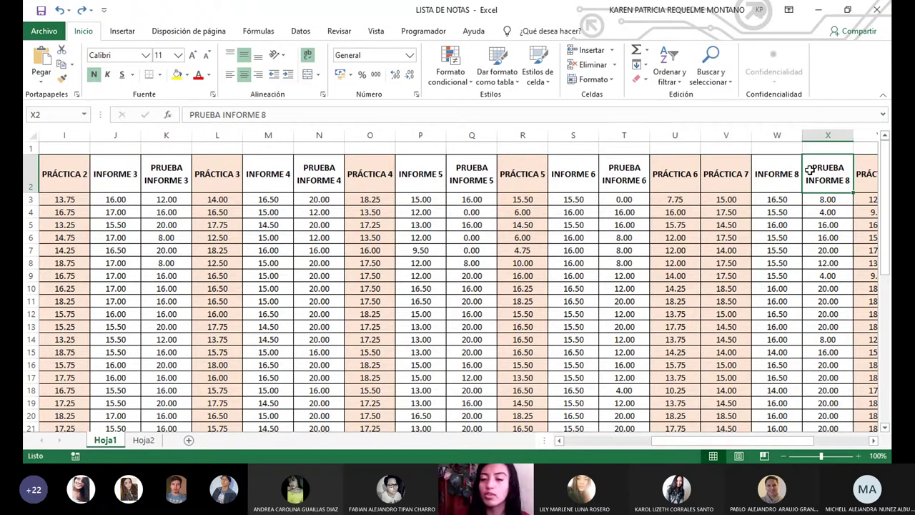
key("Down")
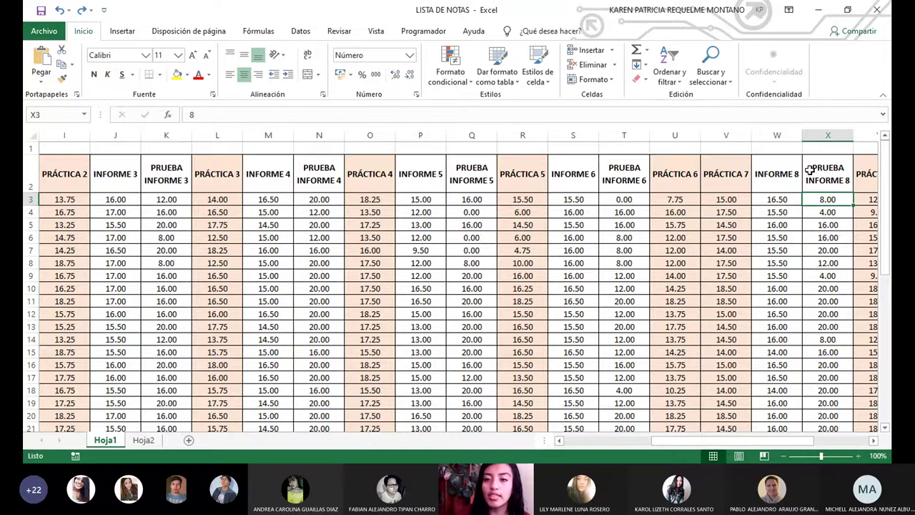
key("Right")
key("Right")
key("Right")
key("Right")
key("Right")
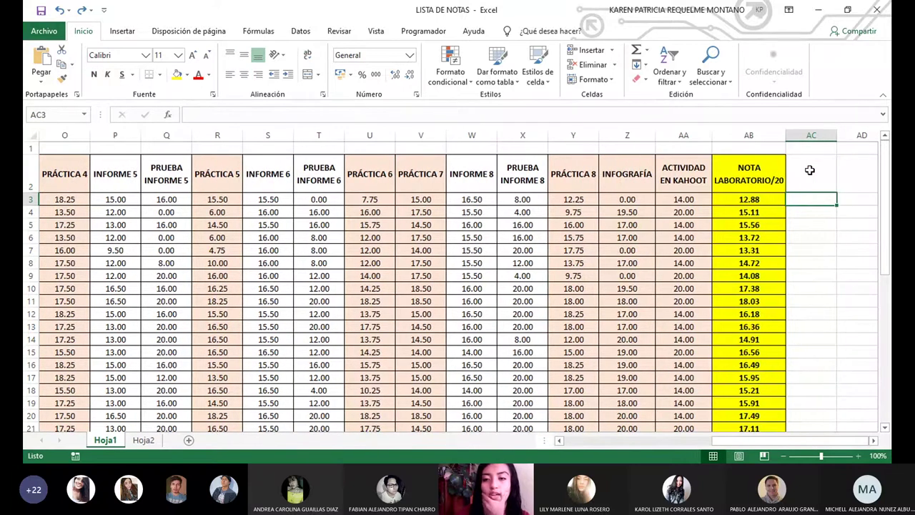
key("Left")
key("Left")
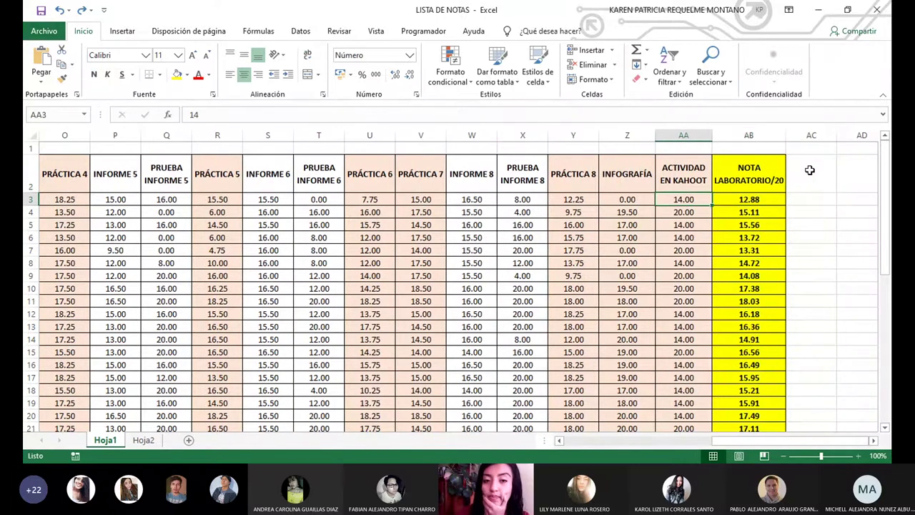
Return to the first student's row and examine the Informe 1 and Prueba Informe 1 grades in D3 and E3
key("Down")
key("Left")
key("Left")
key("Left")
key("Left")
key("Left")
key("Left")
key("Left")
key("Left")
key("Left")
key("Left")
key("Left")
key("Left")
key("Left")
key("Left")
key("Left")
key("Left")
key("Left")
key("Left")
key("Left")
key("Left")
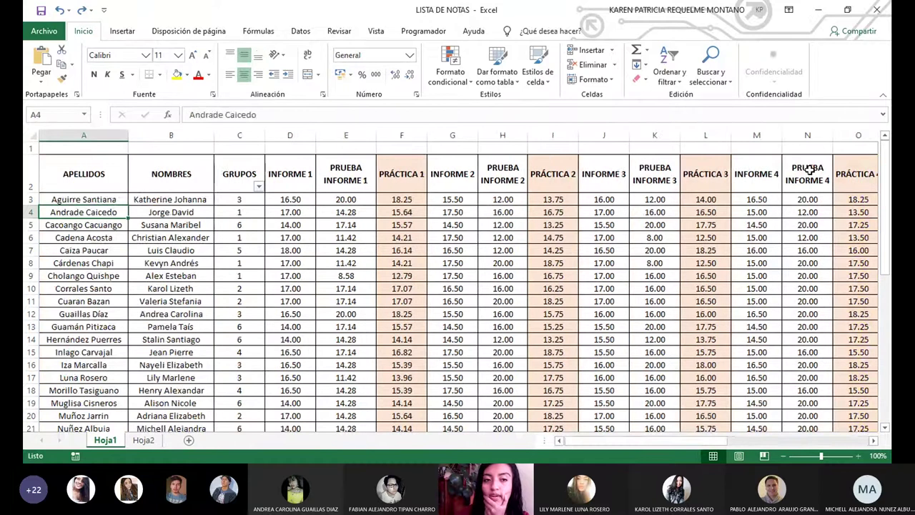
key("Up")
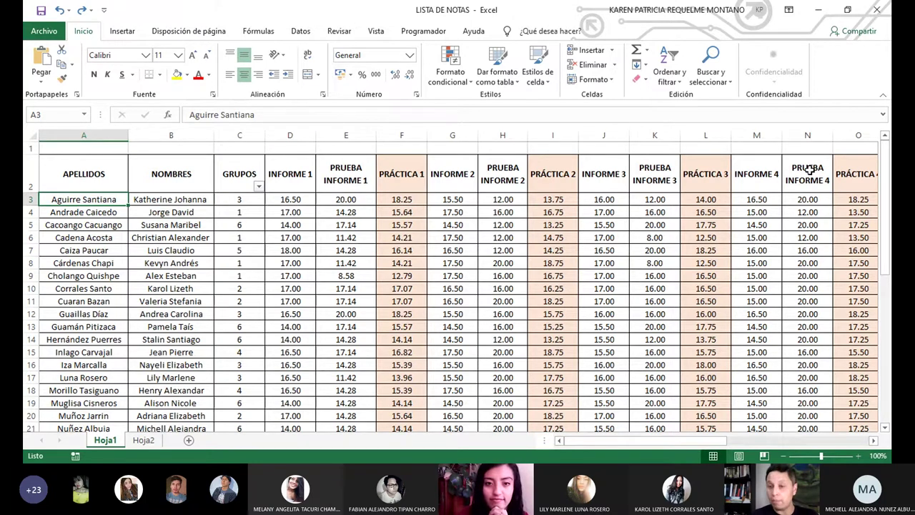
key("Right")
key("Right")
key("Right")
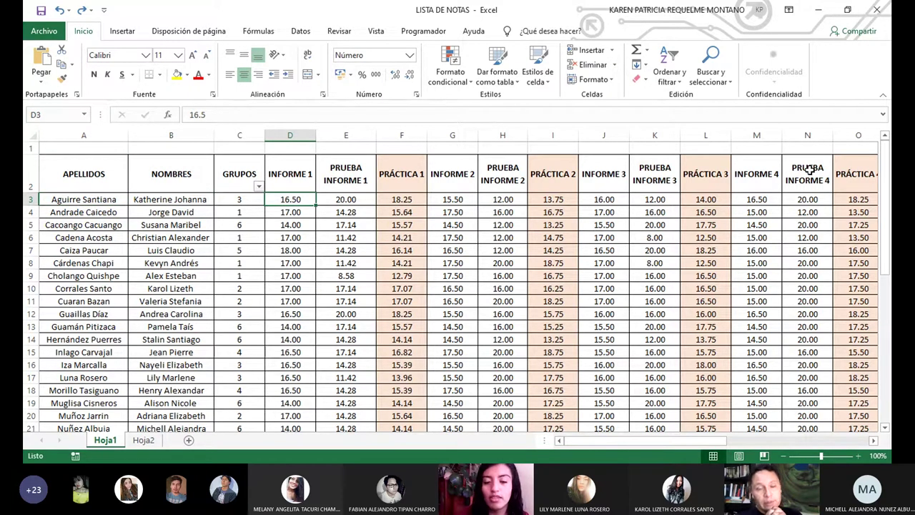
key("Right")
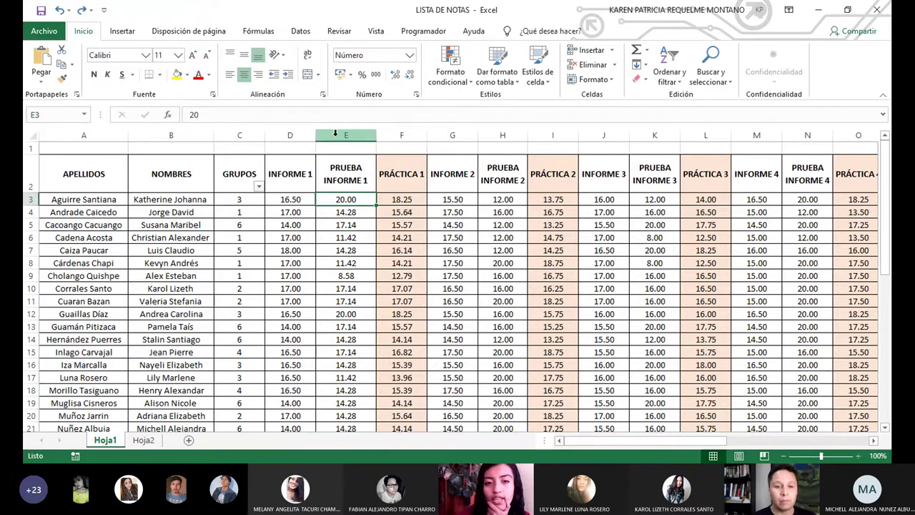
Examine the report and test grade columns of practices 1 through 4, selecting whole columns between D and N
left_click(336, 134)
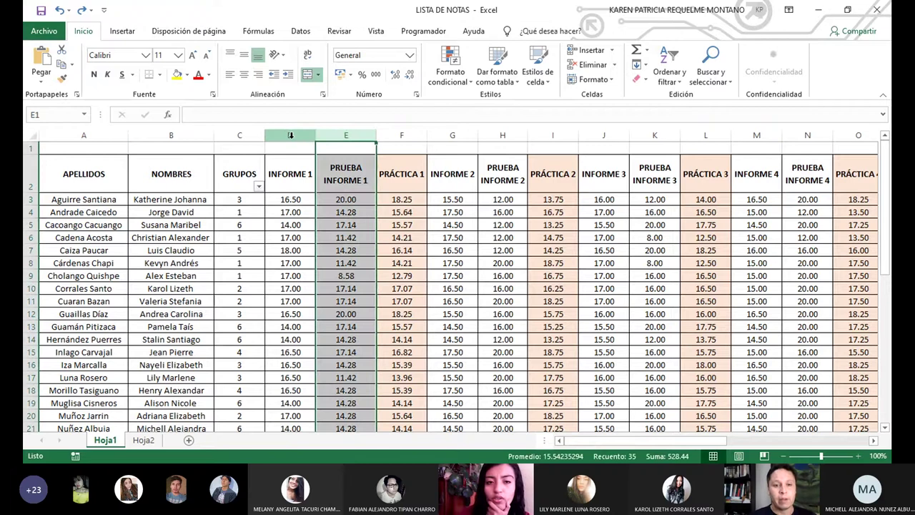
left_click(290, 134)
left_click(339, 134)
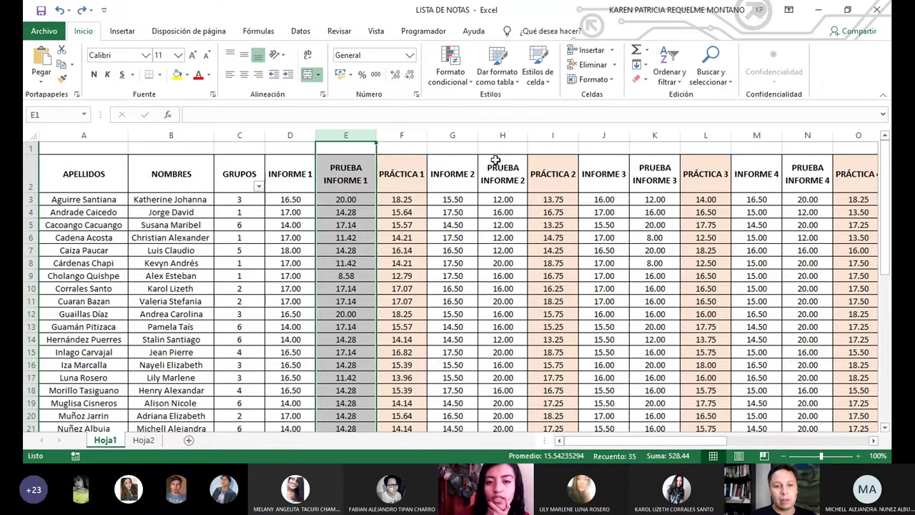
left_click(467, 134)
left_click(495, 135)
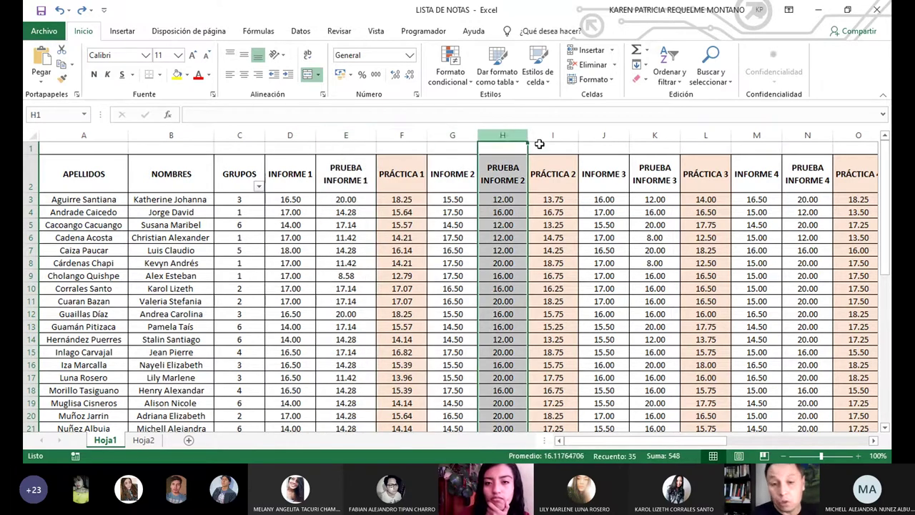
left_click(603, 135)
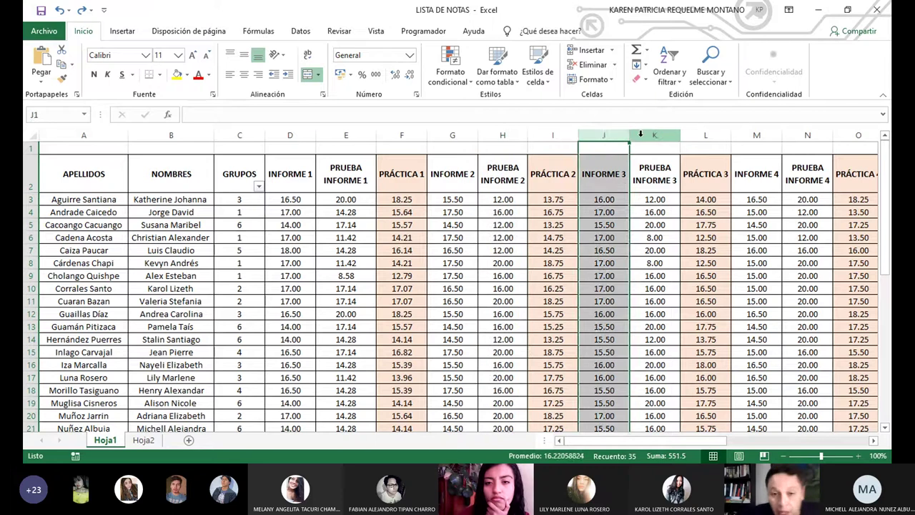
left_click(650, 135)
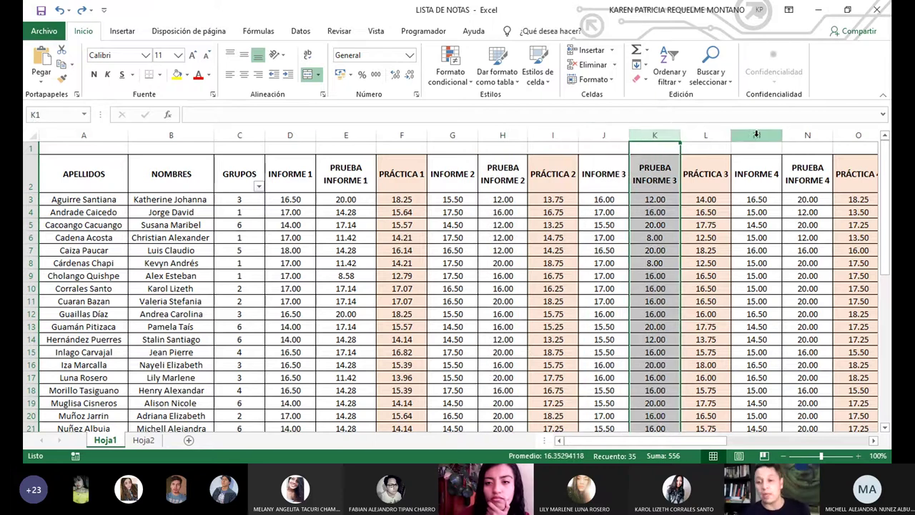
left_click(756, 134)
left_click(800, 134)
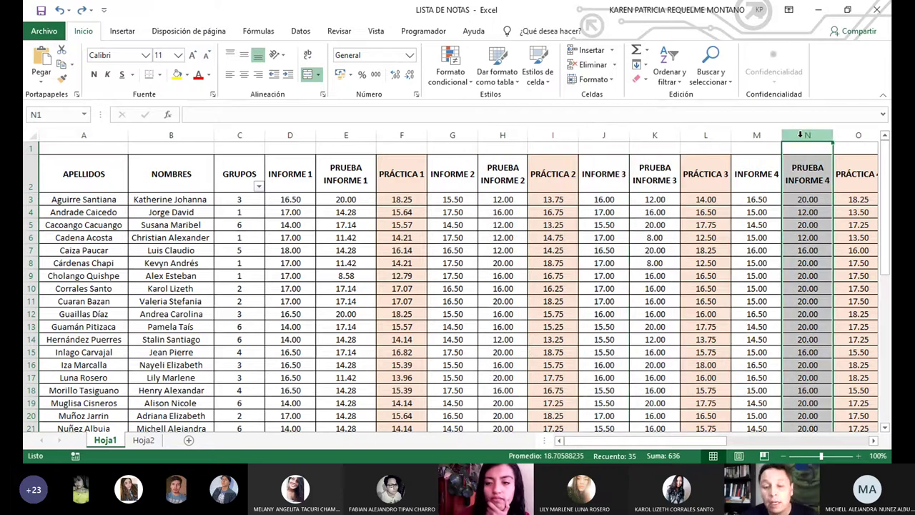
Examine the Informe 5 and Prueba Informe 5 columns, continuing to the Informe 6 and Prueba Informe 6 columns
key("Right")
key("Right")
key("Right")
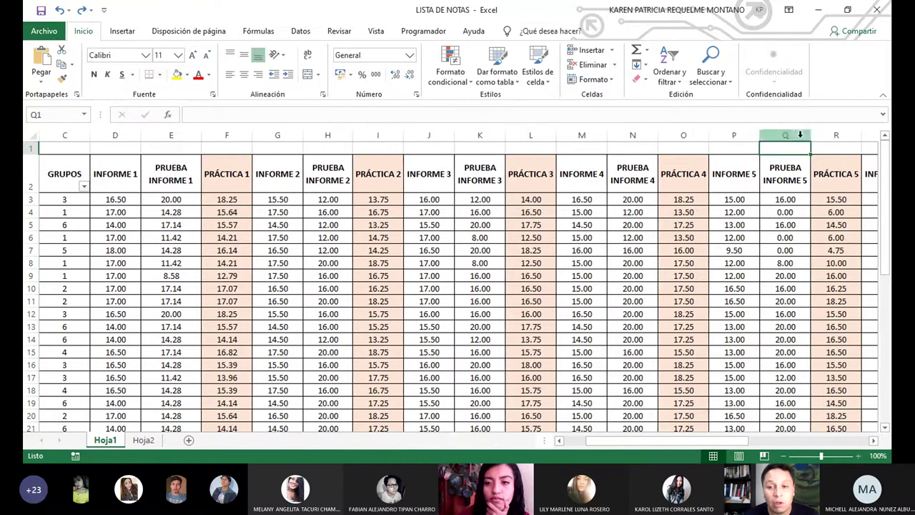
left_click(734, 134)
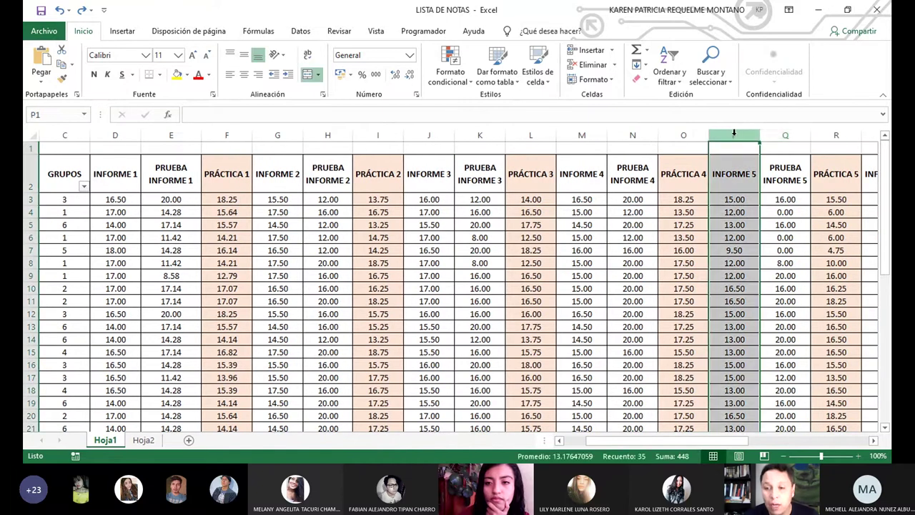
left_click(779, 133)
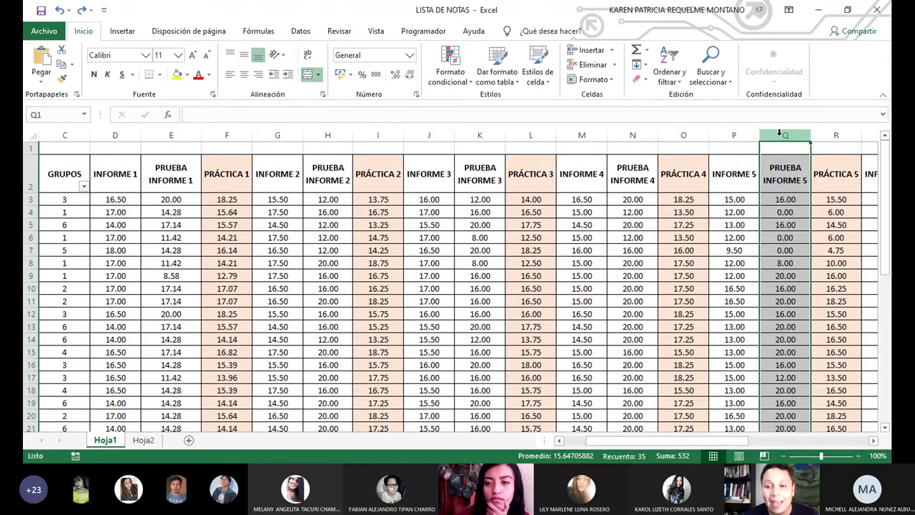
key("Right")
key("Right")
key("Right")
key("Right")
key("Right")
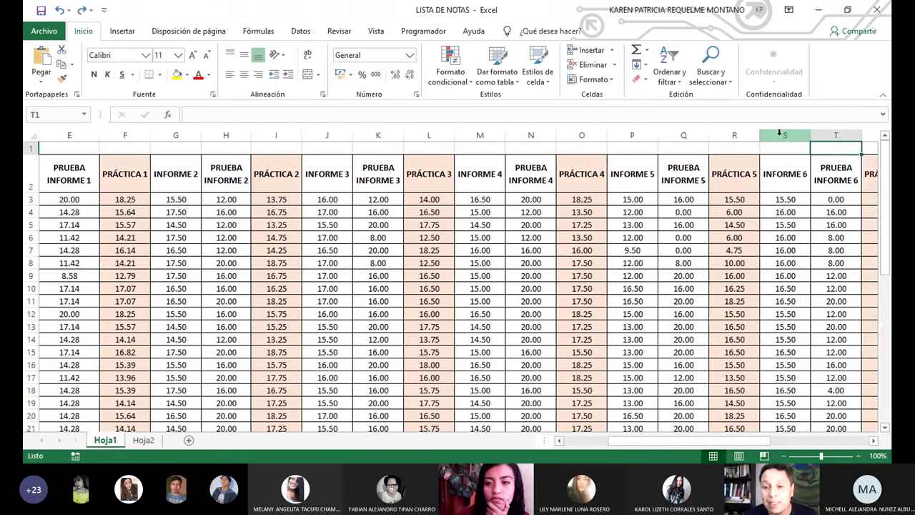
Review the remaining columns from Práctica 6 through Nota Laboratorio/20, singling out the Actividad en Kahoot column
key("Right")
key("Right")
key("Right")
key("Right")
key("Right")
key("Right")
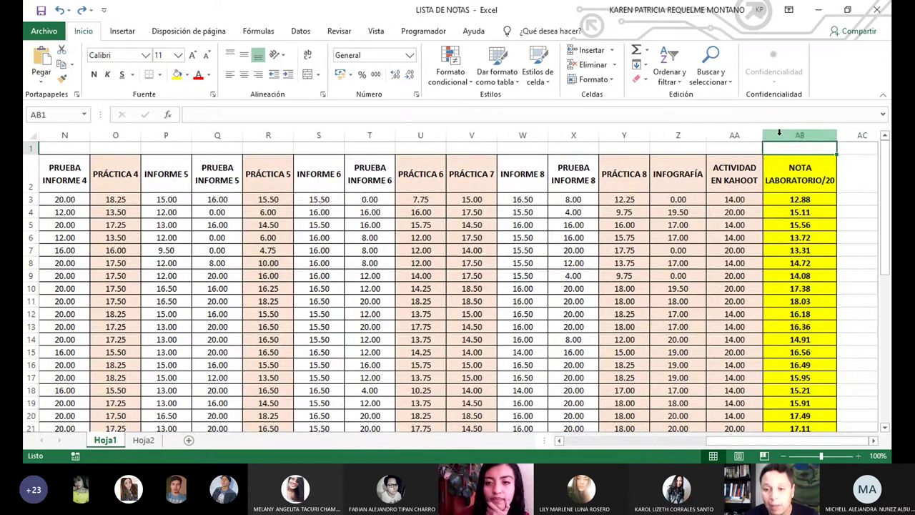
key("Left")
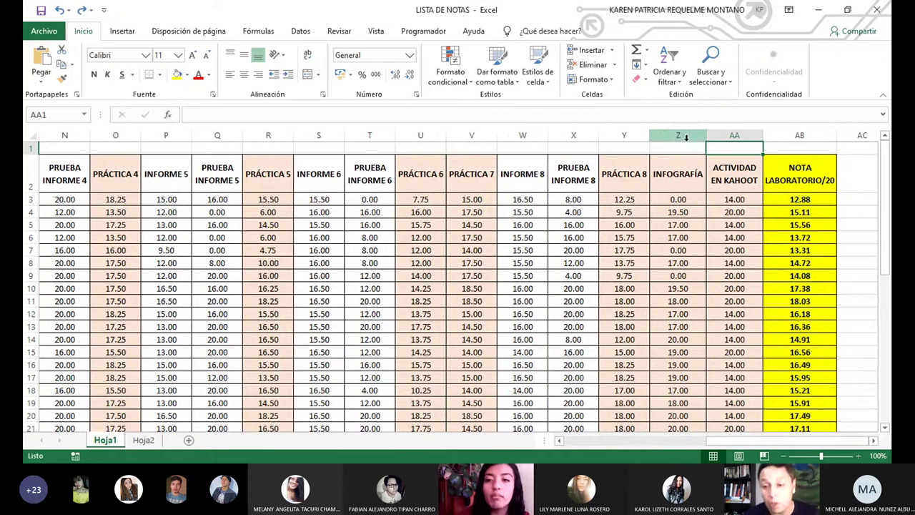
left_click(735, 134)
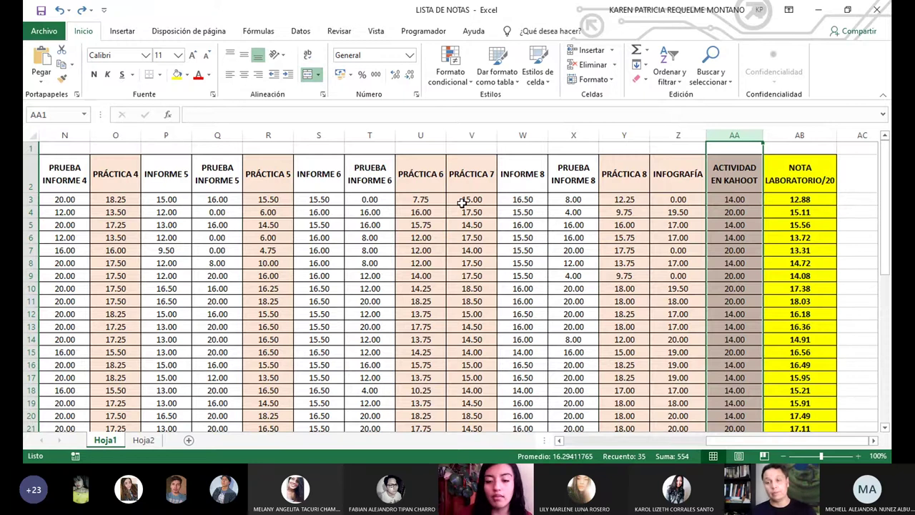
key("Left")
key("Left")
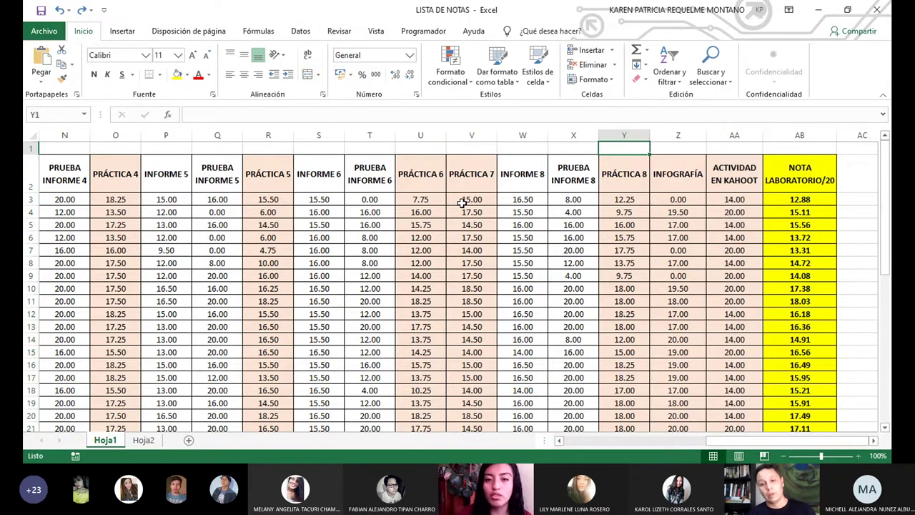
Return from the Práctica 8 column to the APELLIDOS header in A2 to view the student list again
key("Down")
key("Left")
key("Left")
key("Left")
key("Left")
key("Left")
key("Left")
key("Left")
key("Left")
key("Left")
key("Left")
key("Left")
key("Left")
key("Left")
key("Left")
key("Left")
key("Left")
key("Left")
key("Left")
key("Left")
key("Left")
key("Left")
key("Left")
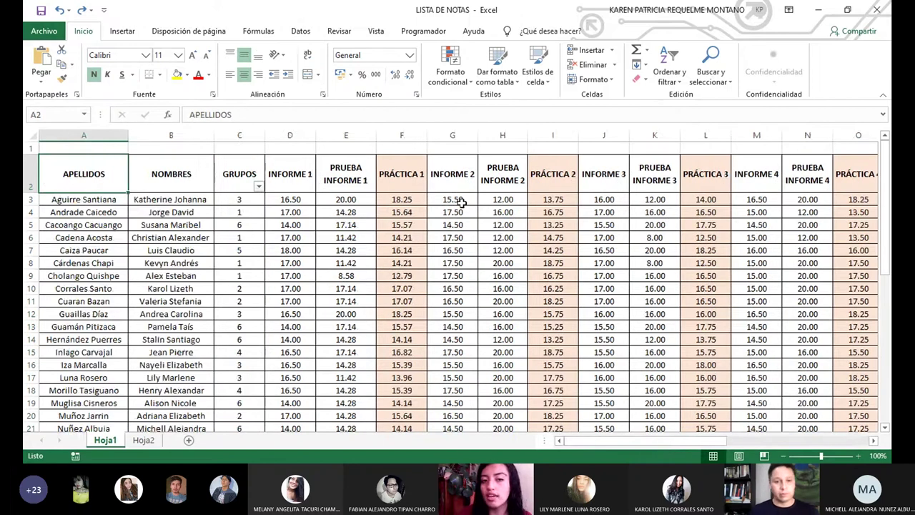
key("Down")
key("Up")
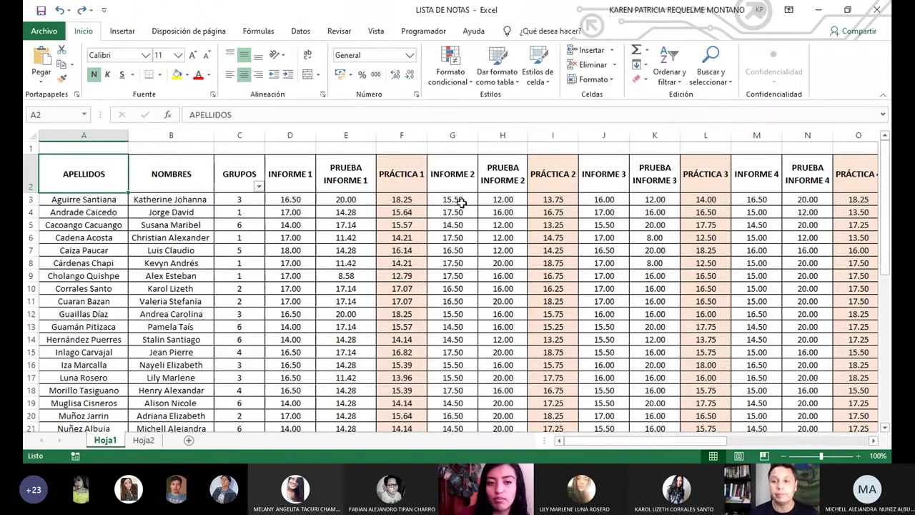
Examine the Práctica 1 grade in F14, continuing through the surname column to the Informe 1 grade in D4
left_click(419, 389)
left_click(393, 341)
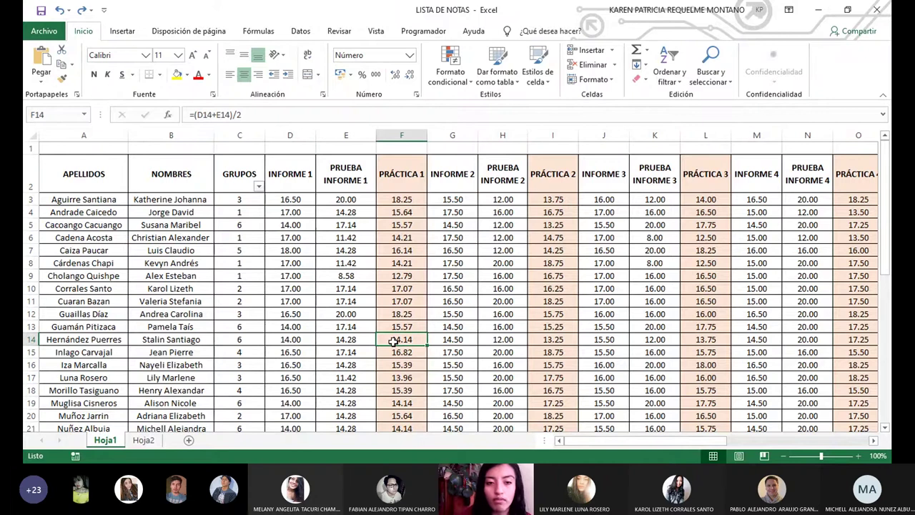
key("Left")
key("Left")
key("Left")
key("Left")
key("Left")
key("Up")
key("Up")
key("Up")
key("Up")
key("Up")
key("Up")
key("Up")
key("Up")
key("Up")
key("Up")
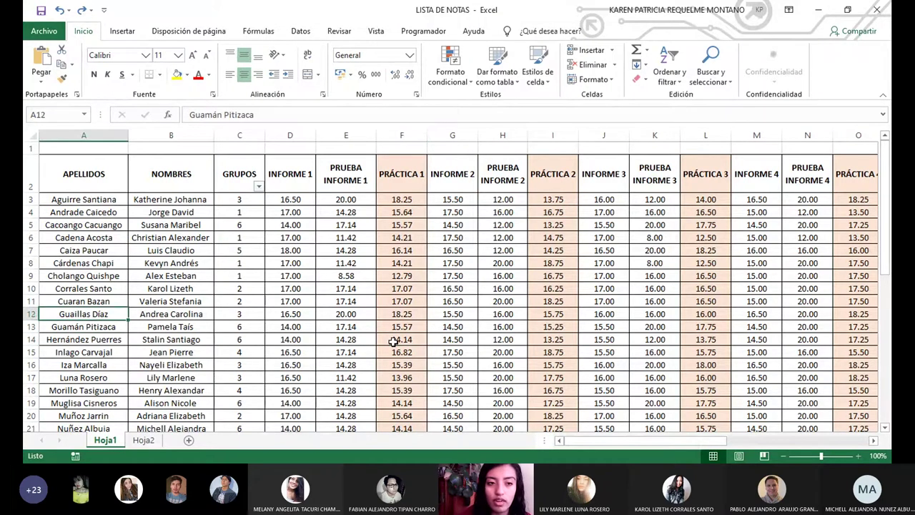
key("Up")
key("Right")
key("Right")
key("Right")
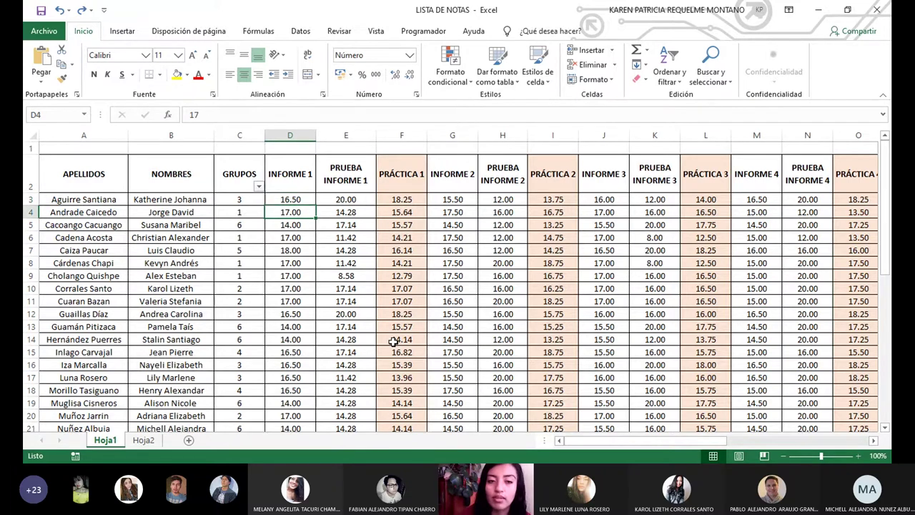
Insert a blank column before INFORME 1 and enter PARTICIPACIÓN as its header in D2
left_click_drag(293, 199, 71, 153)
left_click(289, 135)
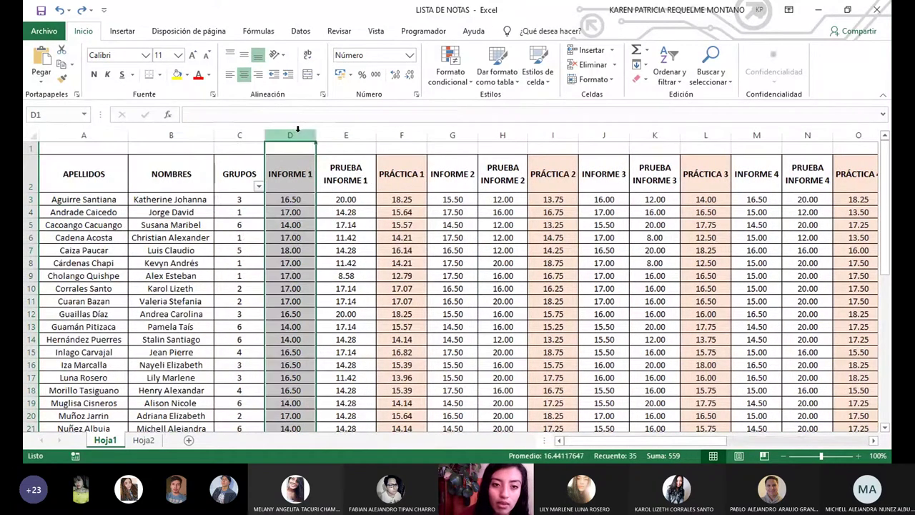
right_click(298, 135)
left_click(345, 227)
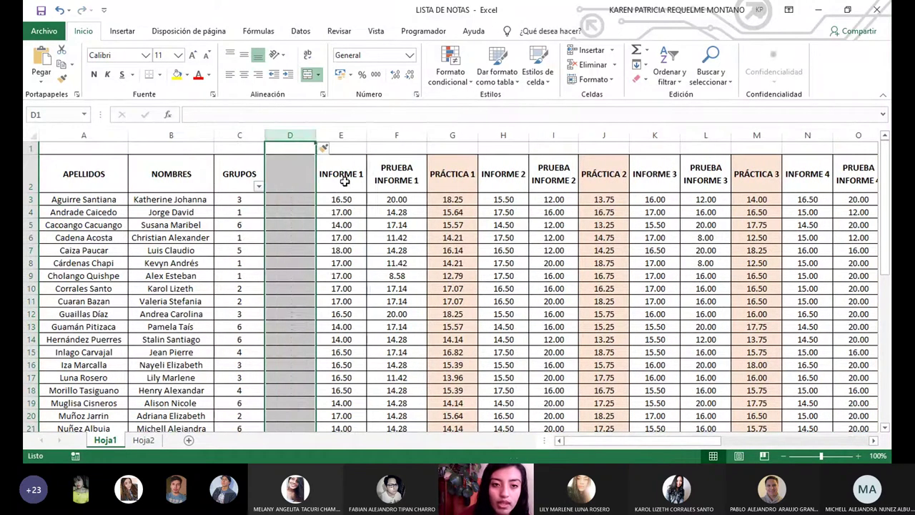
left_click(289, 178)
type("PA")
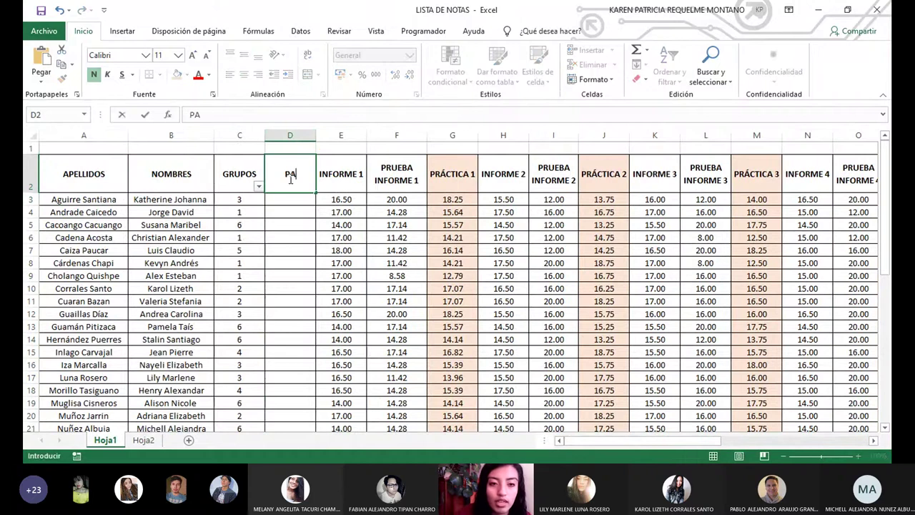
type("RTICIPA")
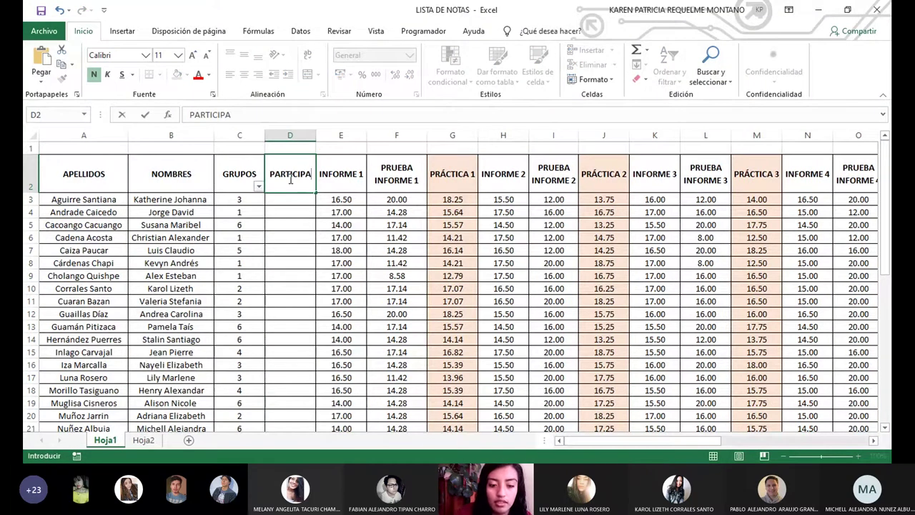
type("CIÓN")
key("Return")
Look over the empty participation cells down to row 12 and the student names beside them, ending at D4
key("Down")
key("Down")
key("Down")
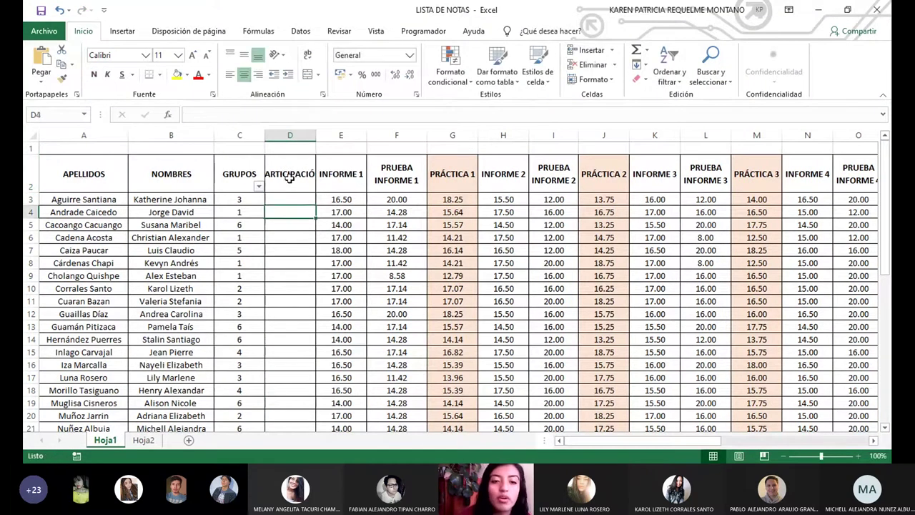
key("Down")
key("Down")
key("Down")
key("Down")
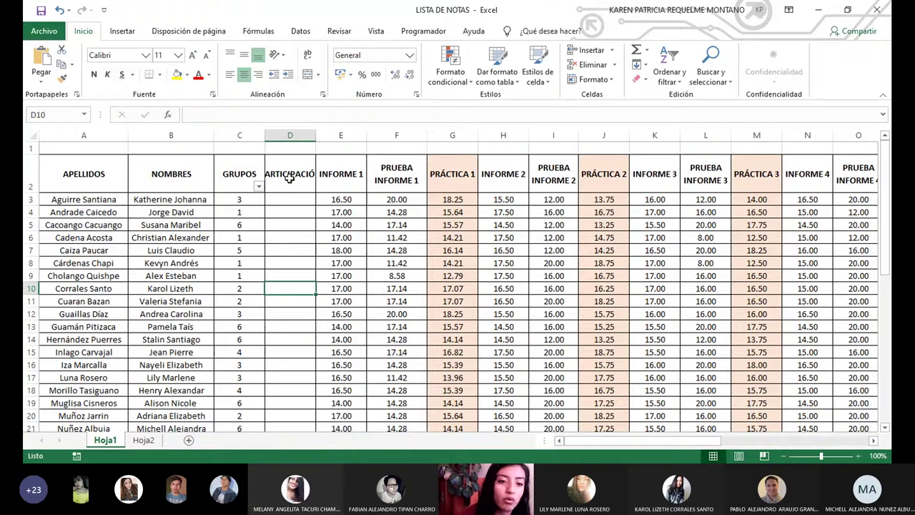
key("Down")
key("Down")
key("Up")
key("Up")
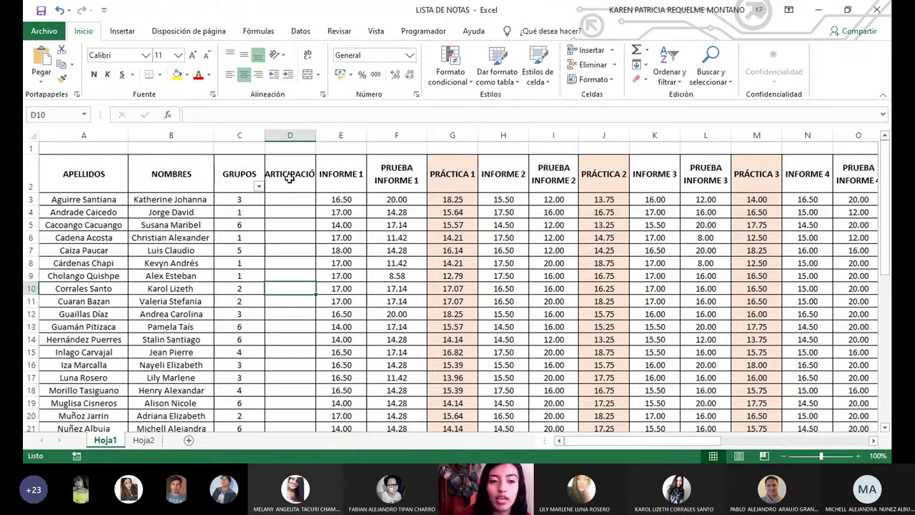
key("Left")
key("Up")
key("Left")
key("Up")
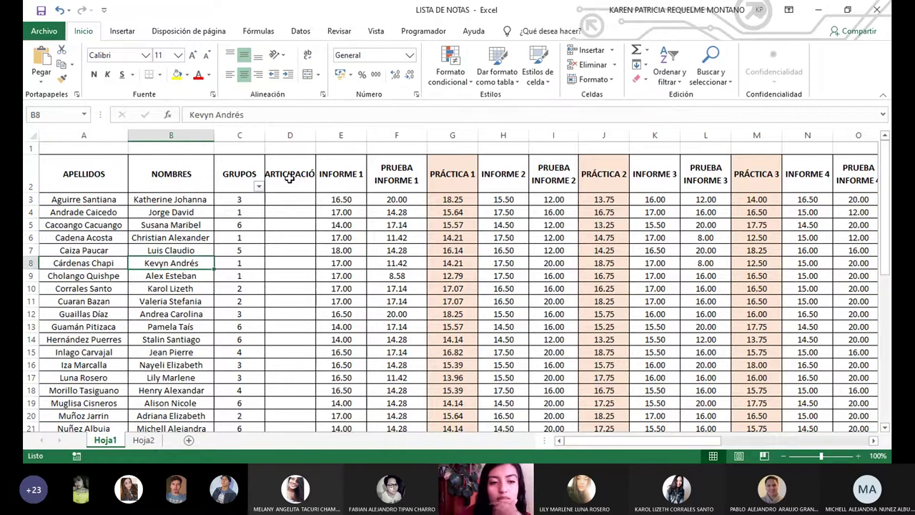
key("Left")
key("Up")
key("Up")
key("Up")
key("Up")
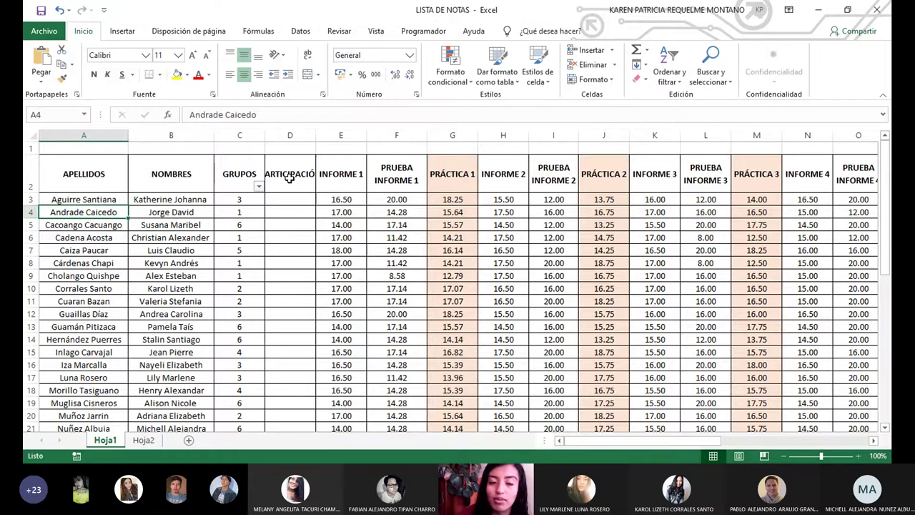
key("Right")
key("Right")
key("Right")
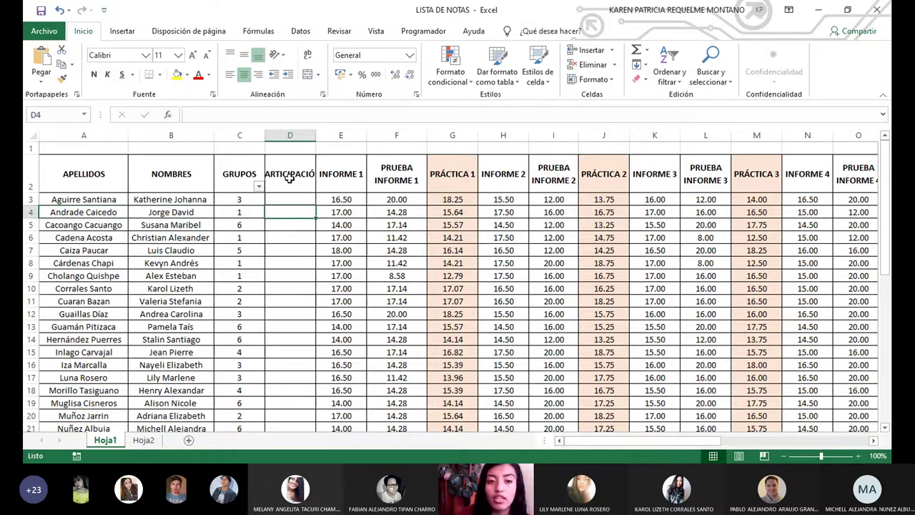
Review the second student's grades across row 4 and inspect the Nota Laboratorio/20 formula in AC5
key("Down")
key("Up")
key("Right")
key("Right")
key("Right")
key("Right")
key("Right")
key("Right")
key("Right")
key("Right")
key("Right")
key("Right")
key("Right")
key("Right")
key("Right")
key("Right")
key("Right")
key("Right")
key("Right")
key("Right")
key("Right")
key("Right")
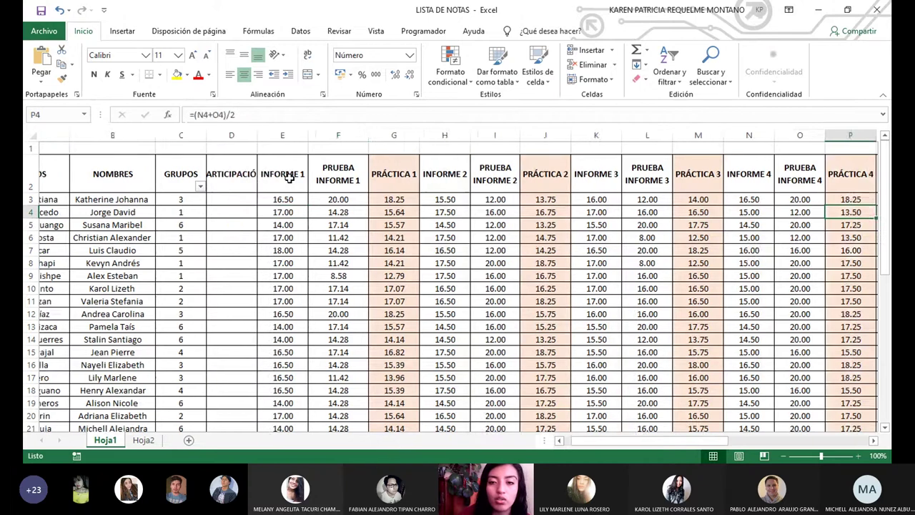
key("Left")
key("Left")
key("Left")
key("Left")
key("Left")
key("Left")
key("Left")
key("Left")
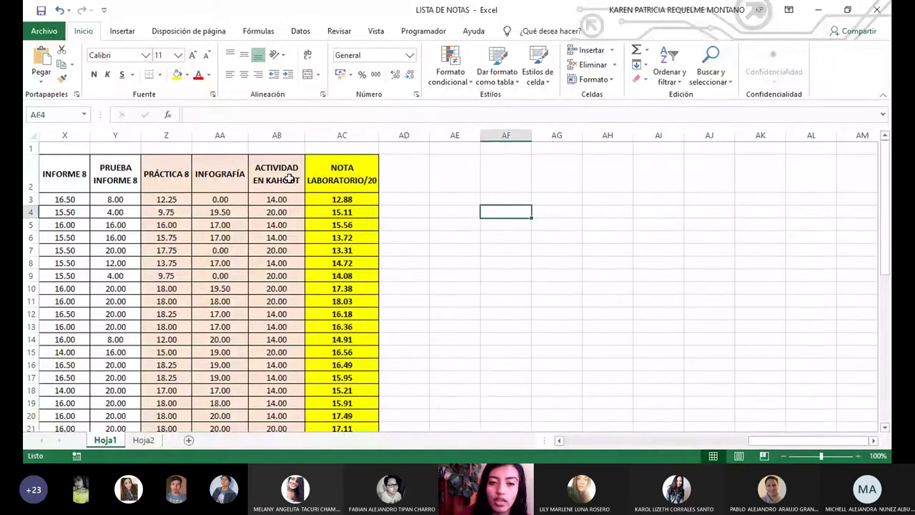
key("Down")
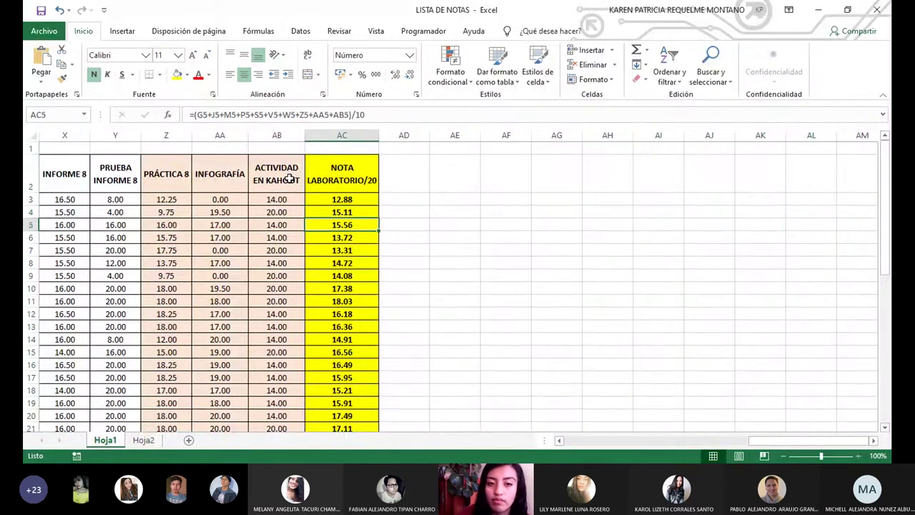
Select the headers from INFORME 1 through ACTIVIDAD EN KAHOOT in row 2 to review them, returning to the first student's row
key("Up")
key("Left")
key("Left")
key("Left")
key("Left")
key("Left")
key("Left")
key("Left")
key("Left")
key("Left")
key("Left")
key("Left")
key("Left")
key("Left")
key("Left")
key("Left")
key("Left")
key("Left")
key("Left")
key("Home")
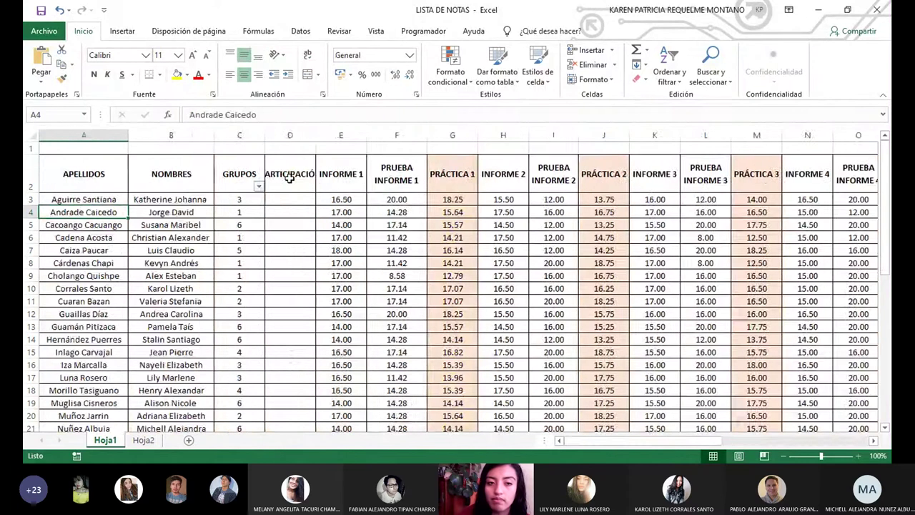
left_click_drag(327, 162, 670, 171)
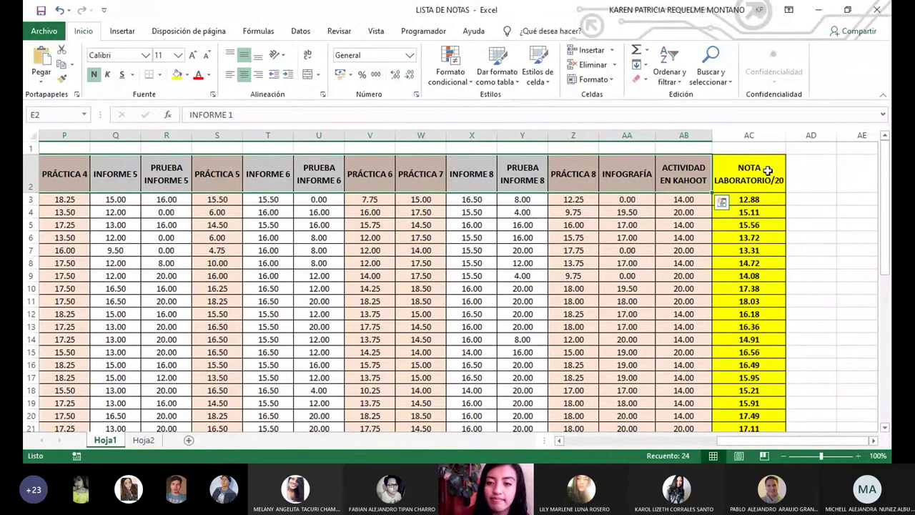
key("Home")
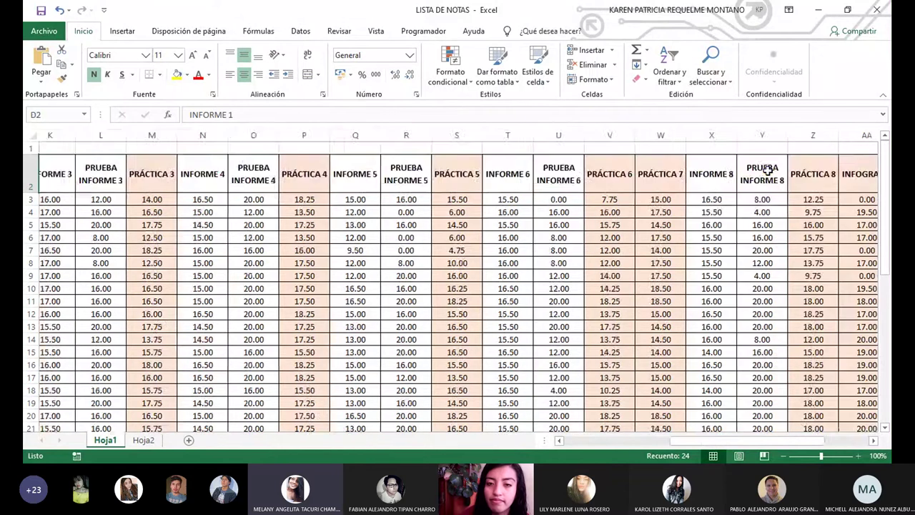
key("Down")
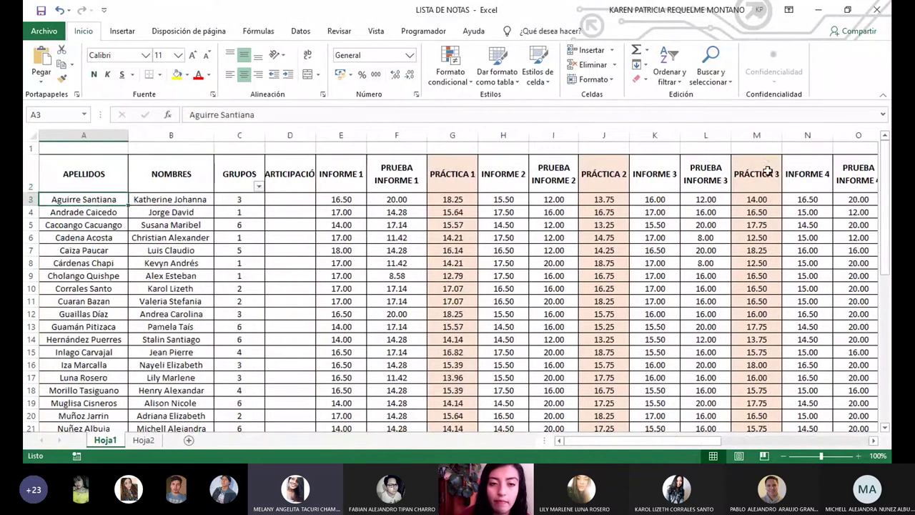
Re-enter the D2 header as PARTICIPACIÓN and widen column D to fit the whole title
left_click(290, 173)
left_click(247, 115)
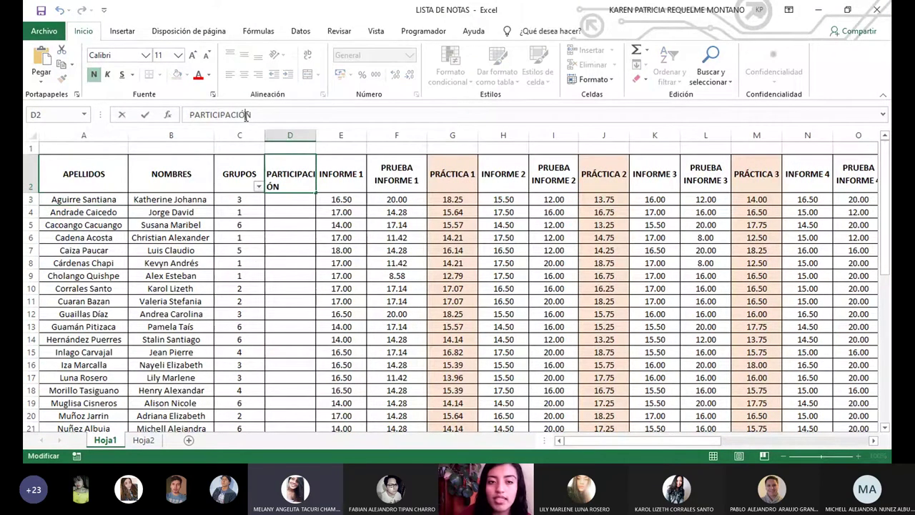
key("BackSpace")
type("Ó")
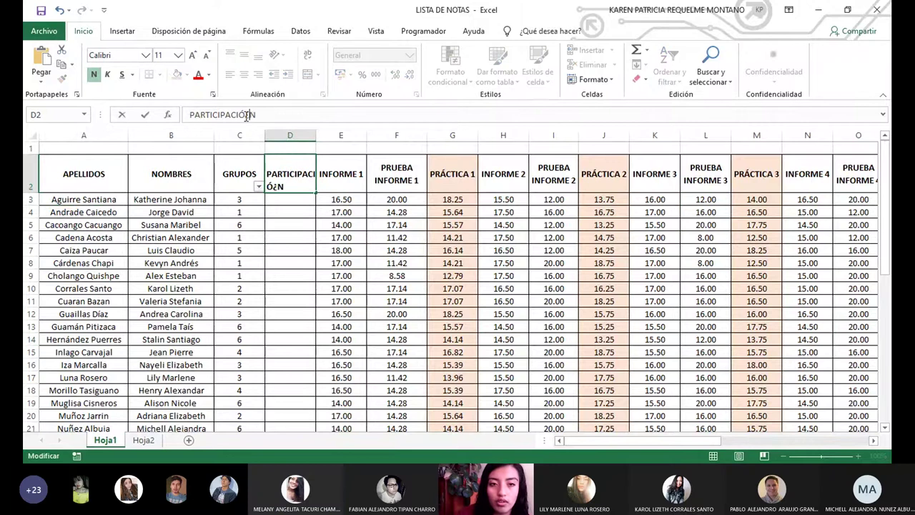
key("Return")
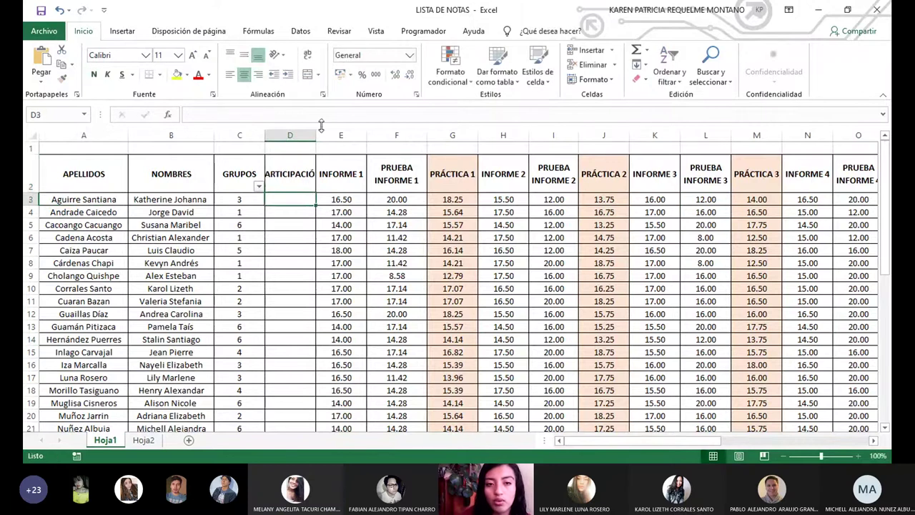
left_click_drag(316, 135, 330, 135)
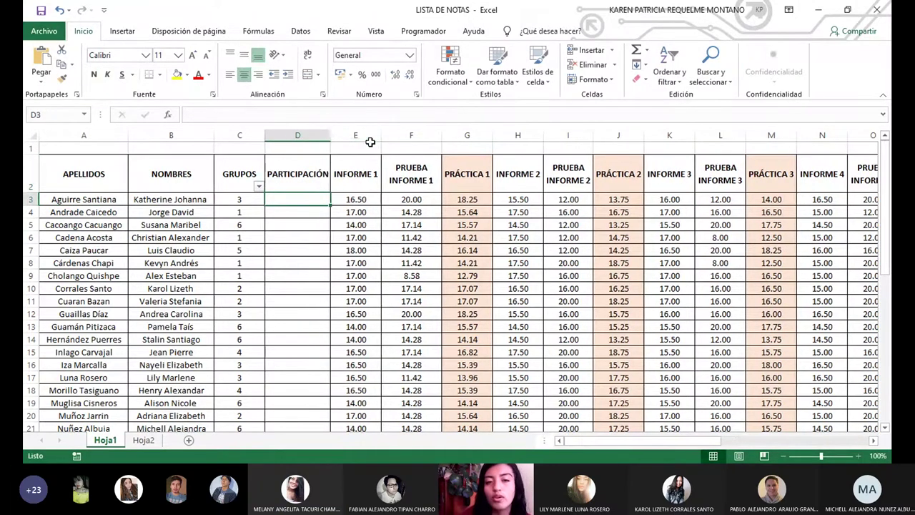
Review the row 2 headers one by one from PARTICIPACIÓN across to INFOGRAFÍA
left_click(355, 184)
left_click(313, 160)
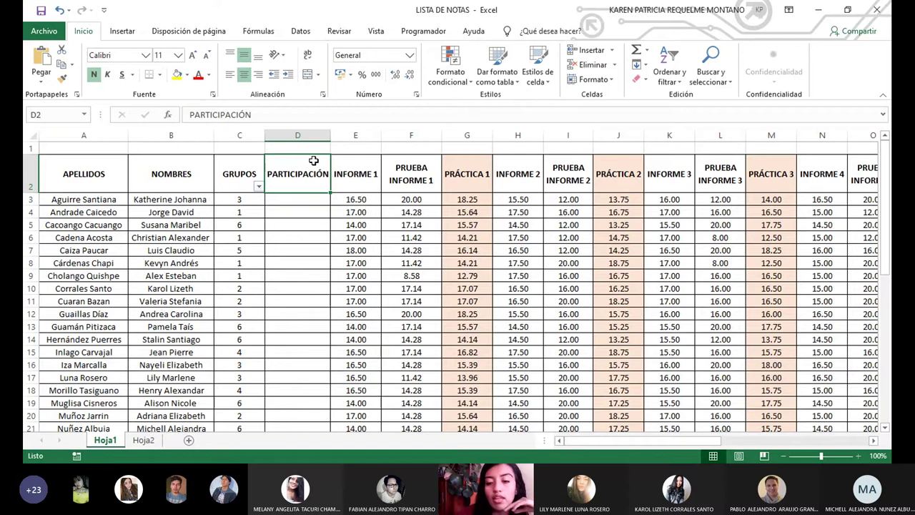
key("Right")
key("Right")
key("Right")
key("Right")
key("Right")
key("Right")
key("Right")
key("Right")
key("Right")
key("Right")
key("Right")
key("Right")
key("Right")
key("Right")
key("Right")
key("Right")
key("Right")
key("Right")
key("Right")
key("Right")
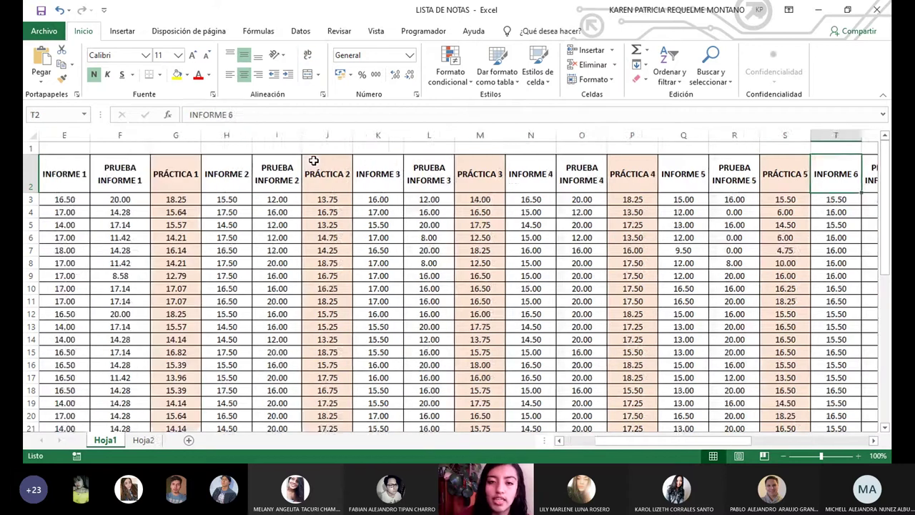
key("Right")
key("Right")
key("Right")
key("Right")
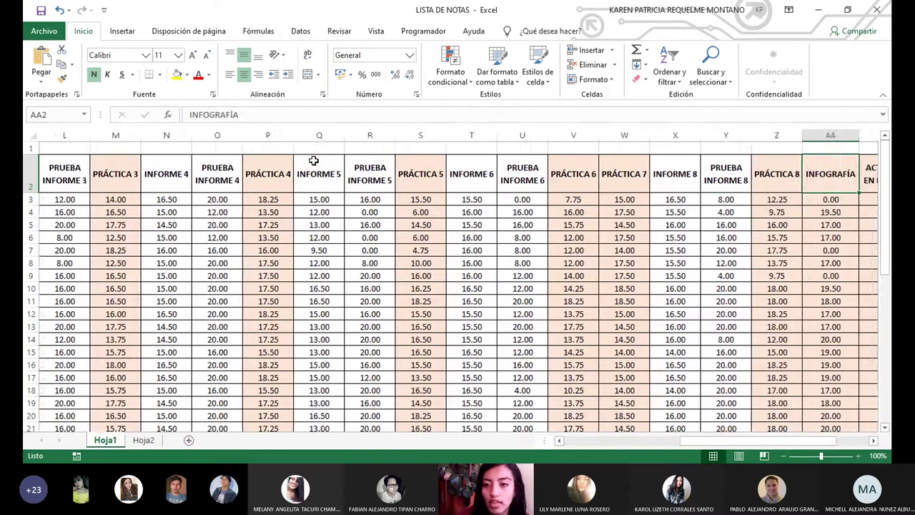
Return along row 2 to the PRÁCTICA 1 header and review the report, test and practice headers through PRUEBA INFORME 5
key("Left")
key("Left")
key("Left")
key("Left")
key("Left")
key("Left")
key("Left")
key("Left")
key("Left")
key("Left")
key("Left")
key("Left")
key("Left")
key("Left")
key("Left")
key("Left")
key("Left")
key("Left")
key("Left")
key("Left")
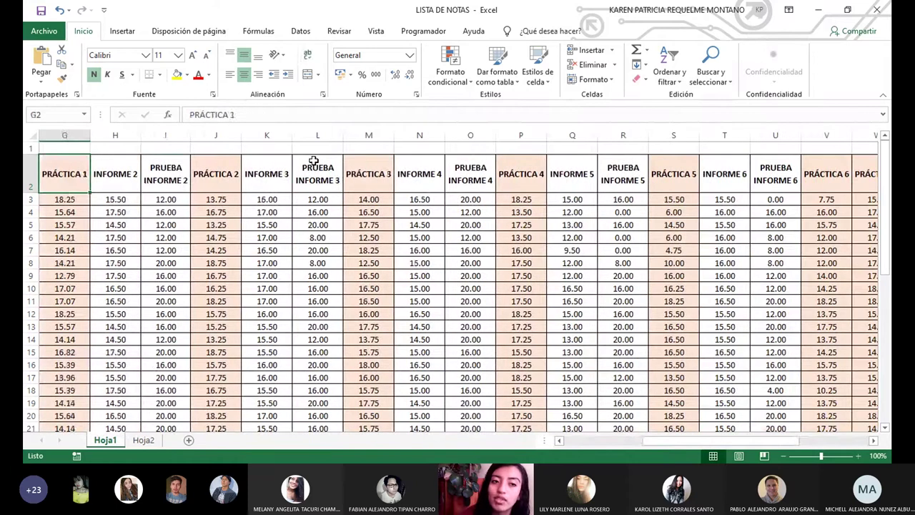
key("Right")
key("Right")
key("Right")
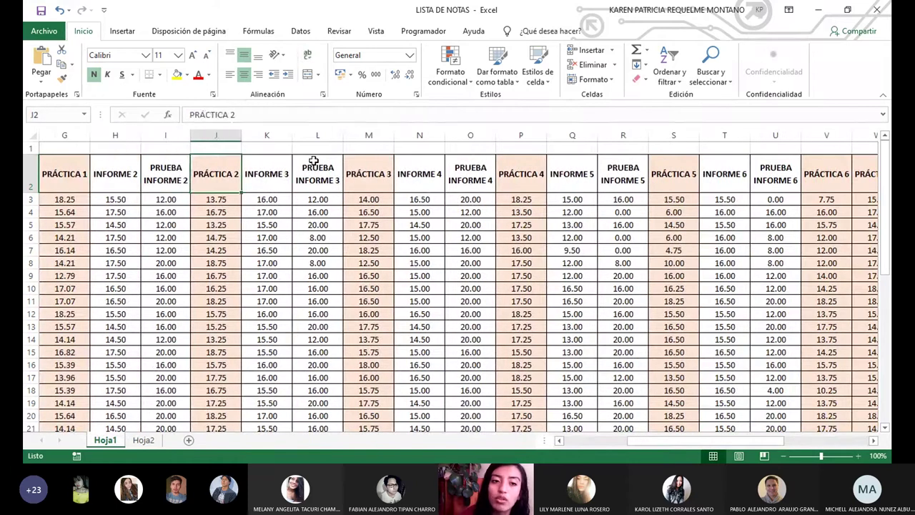
key("Left")
key("Right")
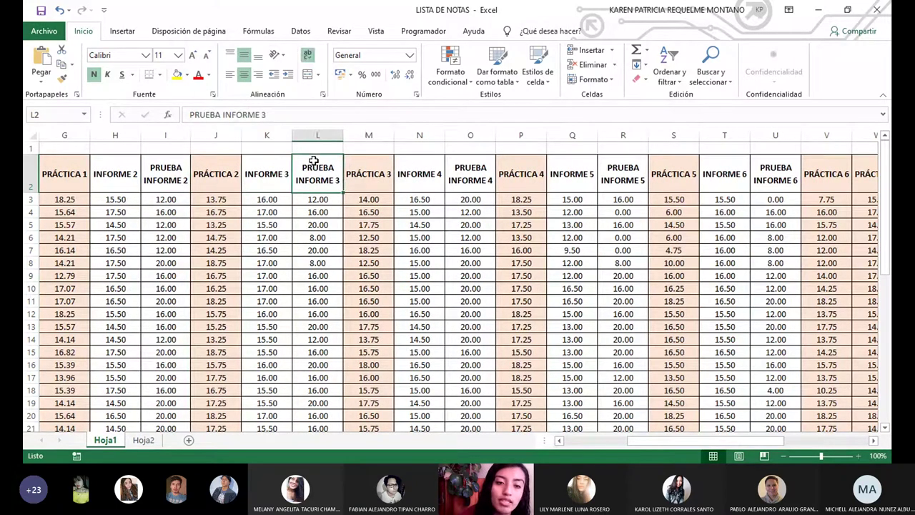
key("Right")
key("Right")
key("Right")
key("Right")
key("Right")
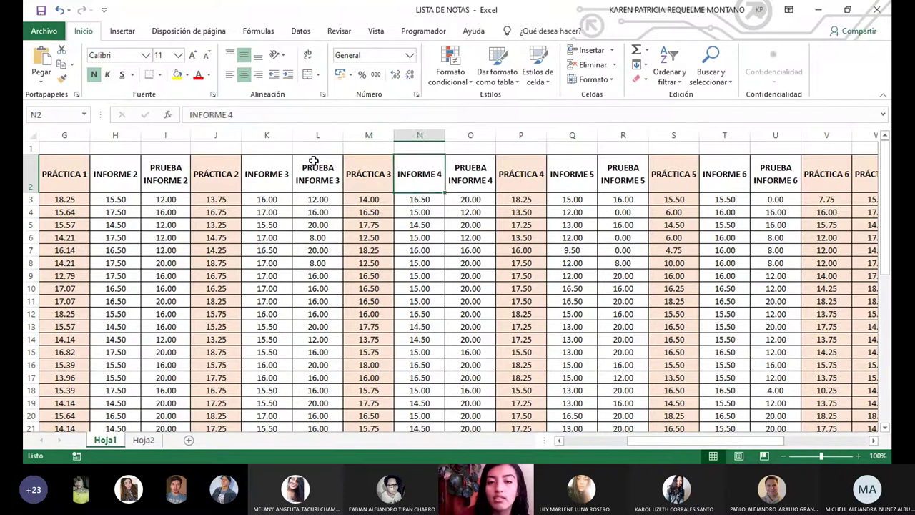
key("Right")
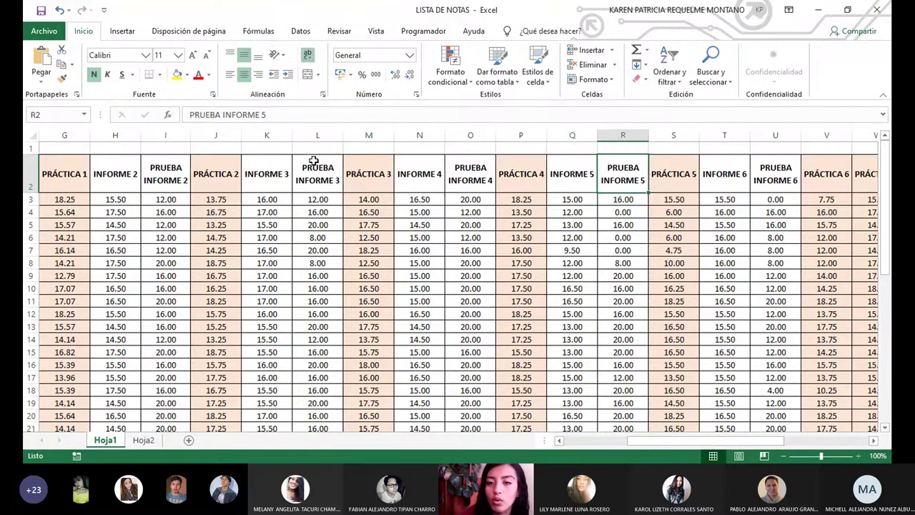
Examine the end of the grade table beside NOTA LABORATORIO/20 at AD2, and return to the fourth student's surname in A6
key("ctrl+Right")
key("Right")
key("Down")
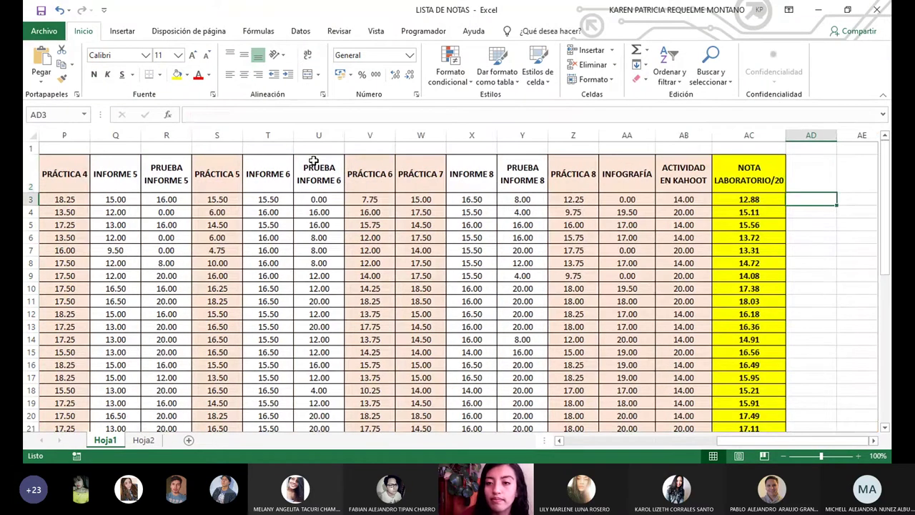
key("Up")
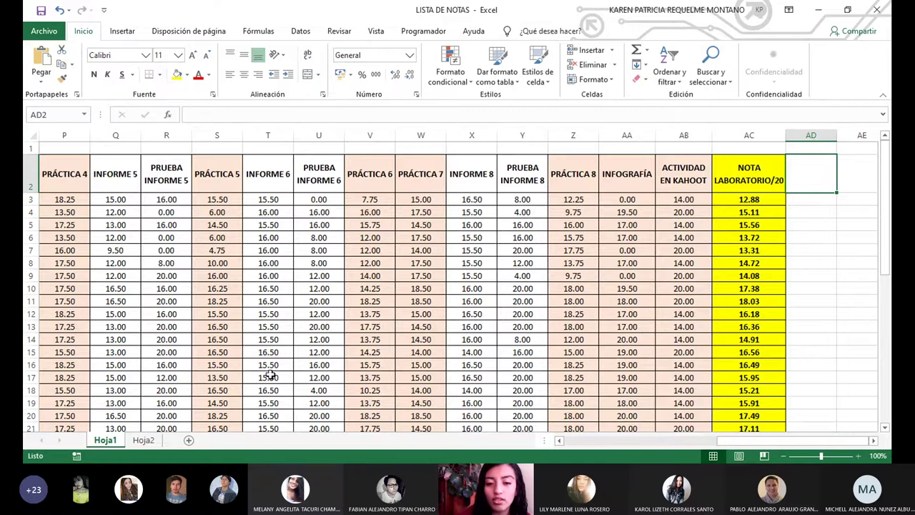
left_click_drag(370, 258, 90, 237)
left_click(91, 238)
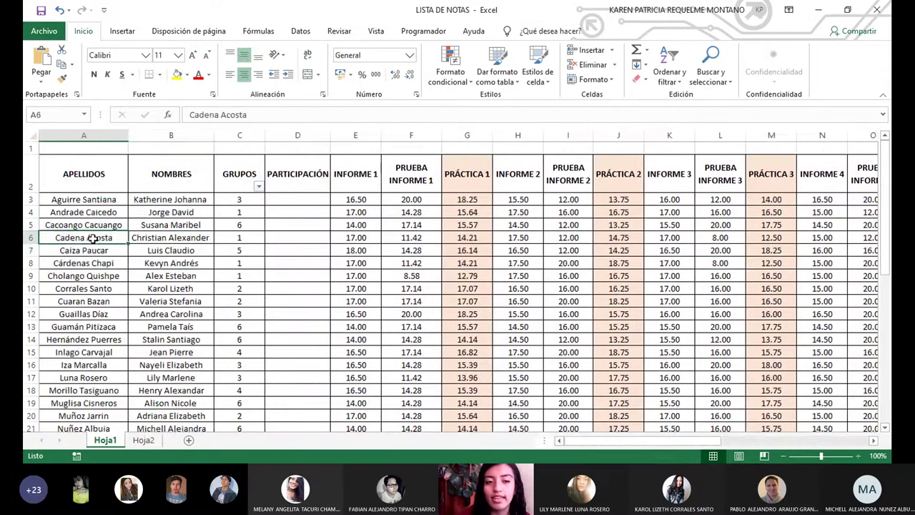